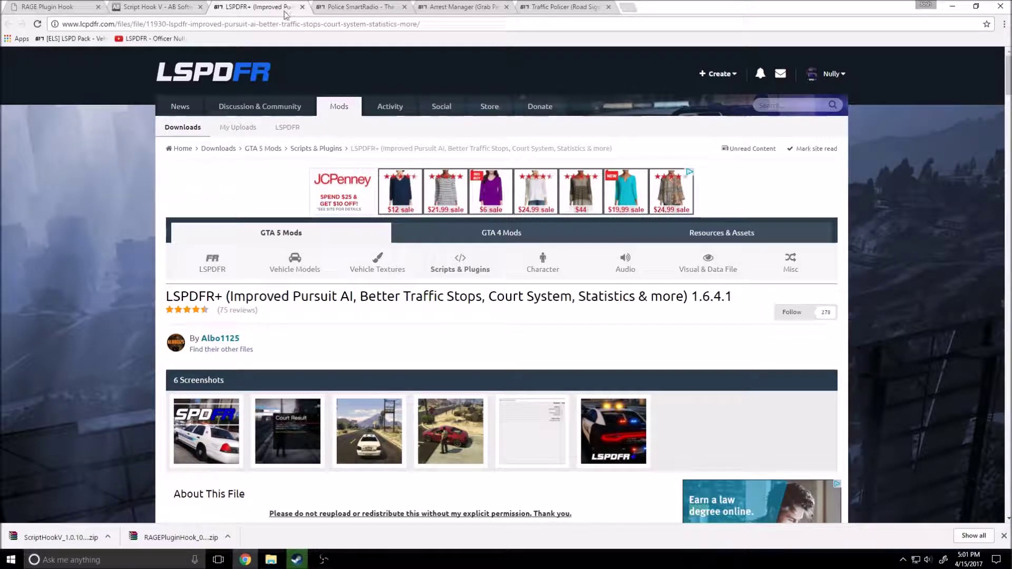
Switch to Steam, check the Grand Theft Auto V update in the downloads list, and close the Steam window
click(354, 7)
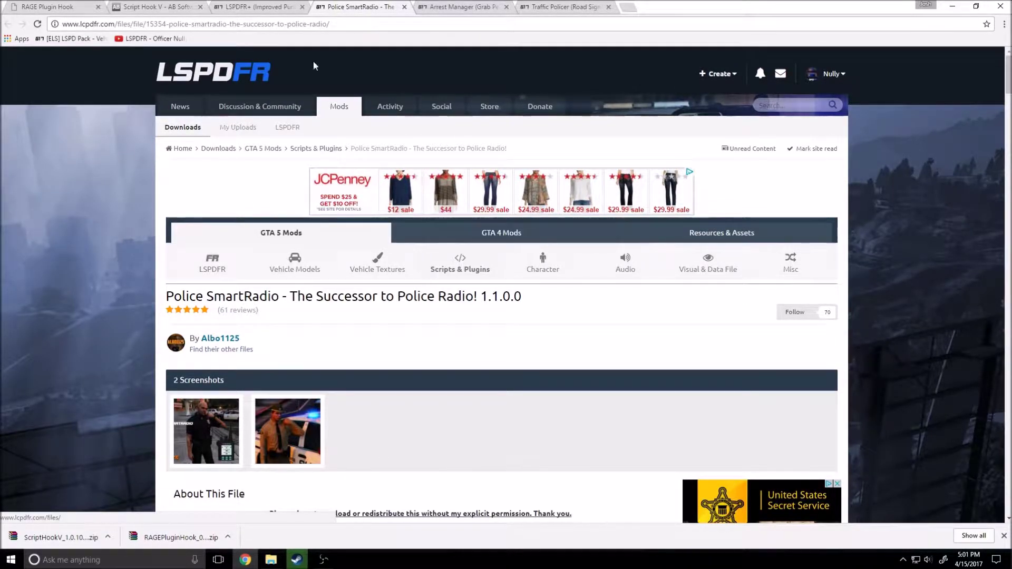
click(153, 7)
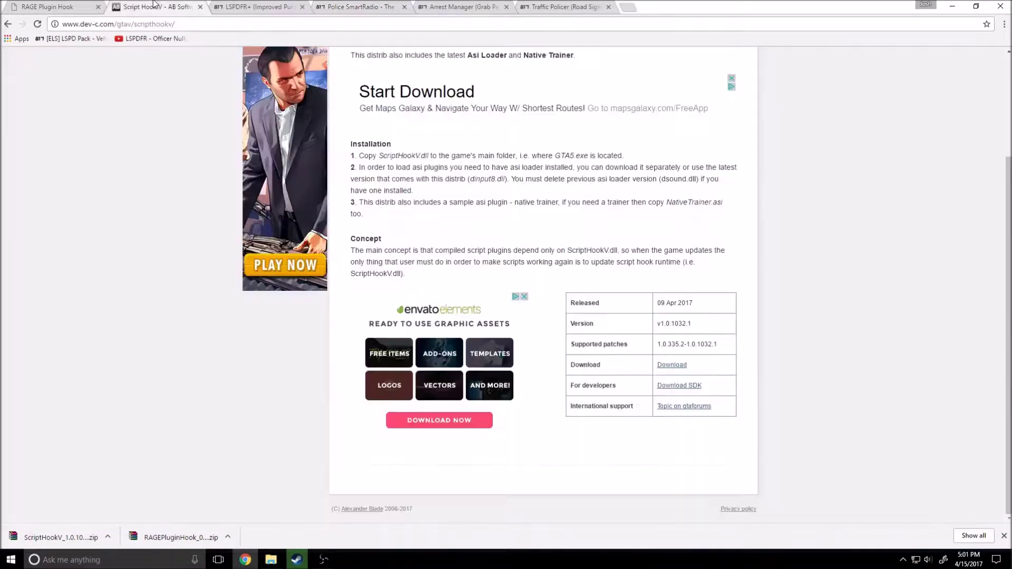
click(297, 559)
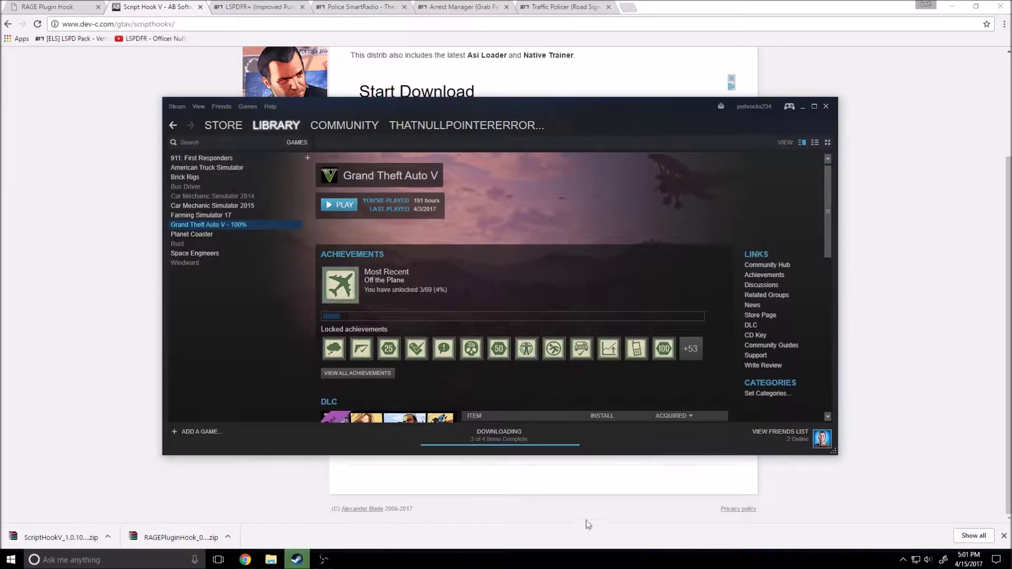
click(481, 433)
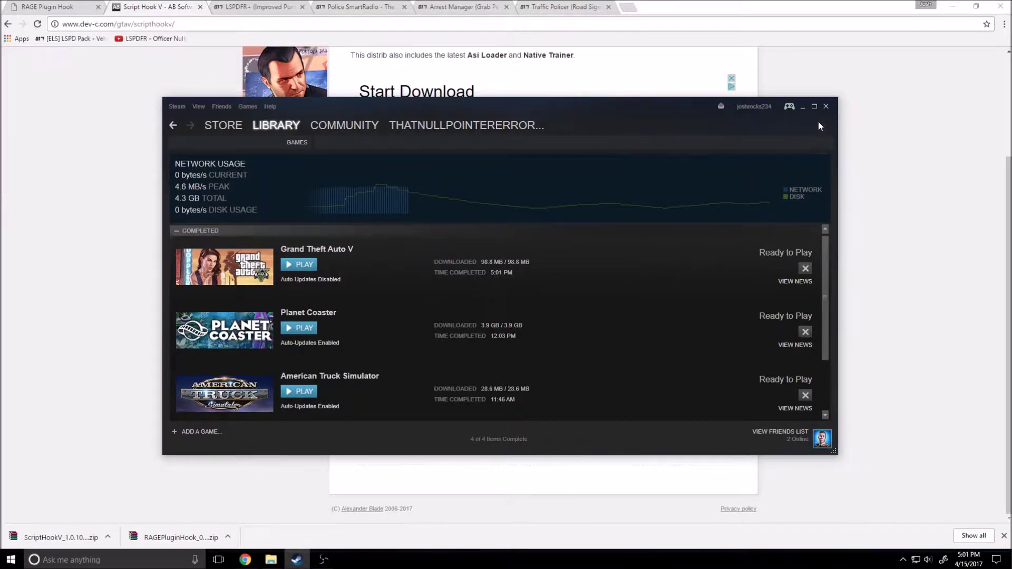
click(826, 107)
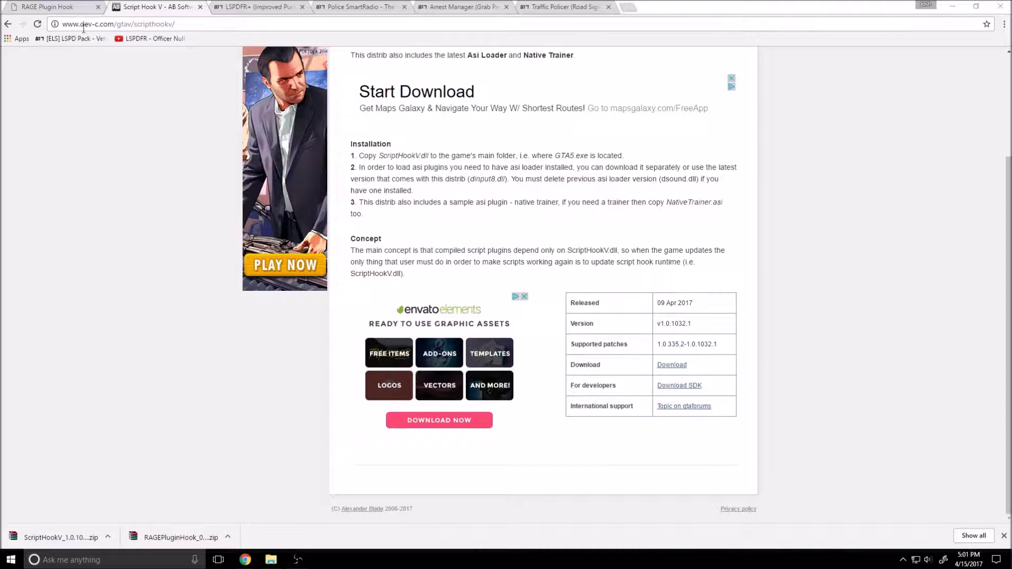
Move the RAGEPluginHook and ScriptHookV archives from the Downloads folder to the desktop
click(55, 7)
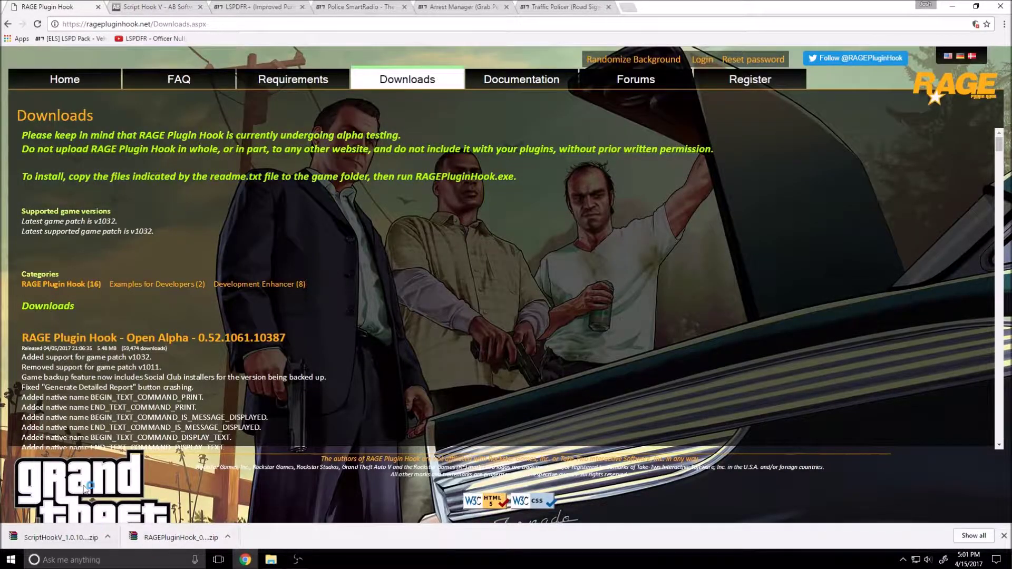
click(1004, 536)
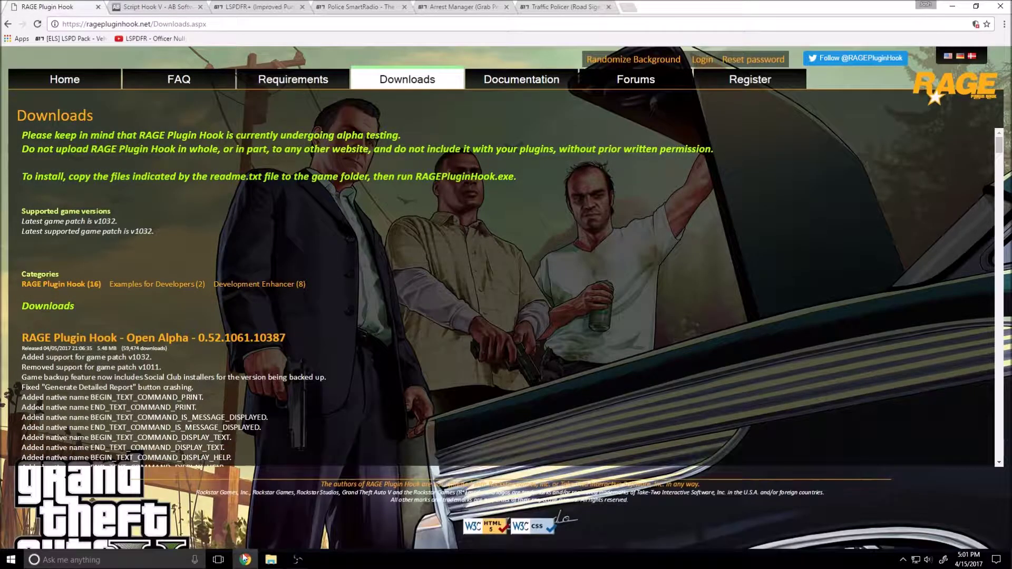
click(271, 560)
click(287, 232)
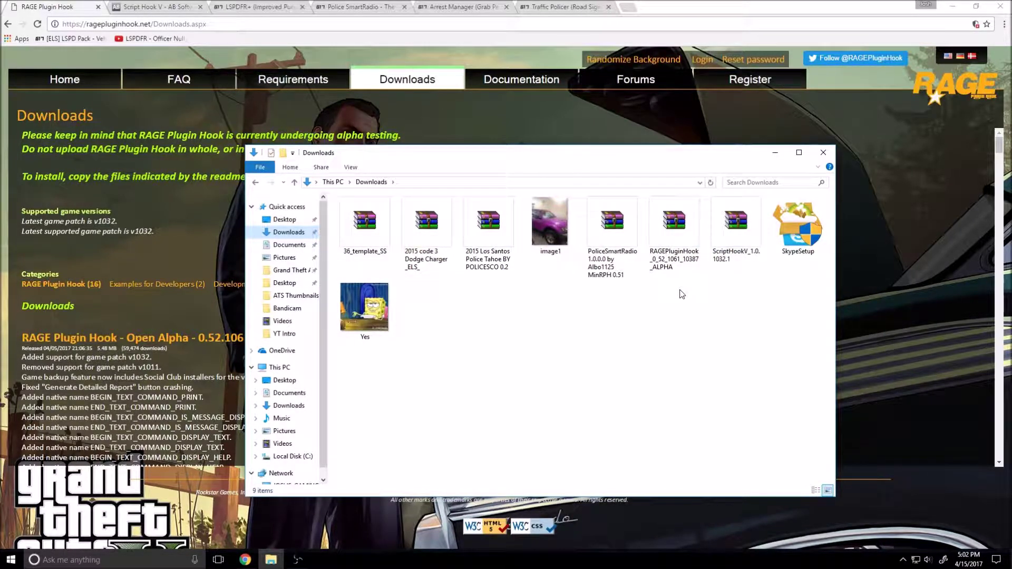
click(675, 232)
drag(675, 232, 727, 251)
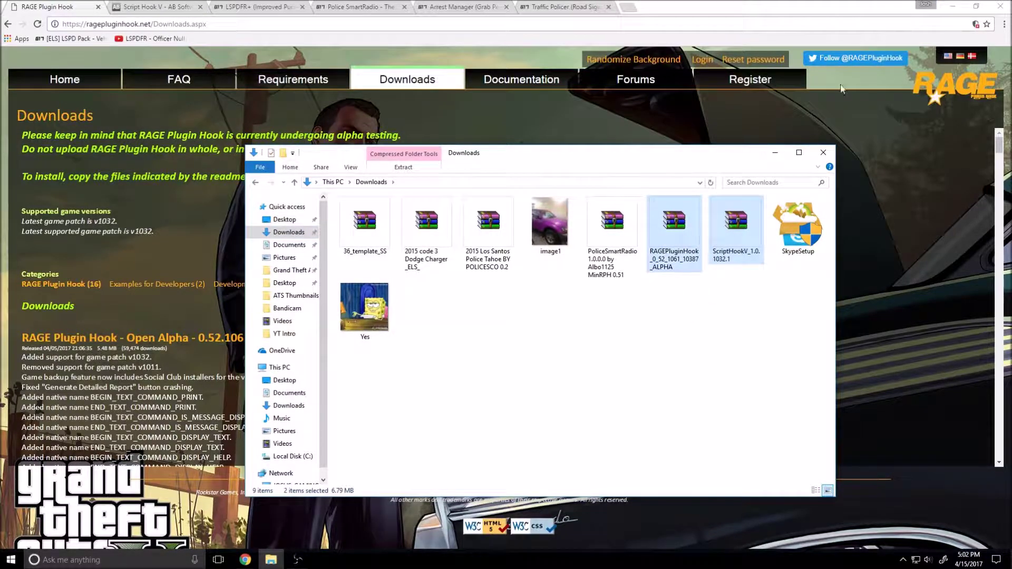
click(953, 6)
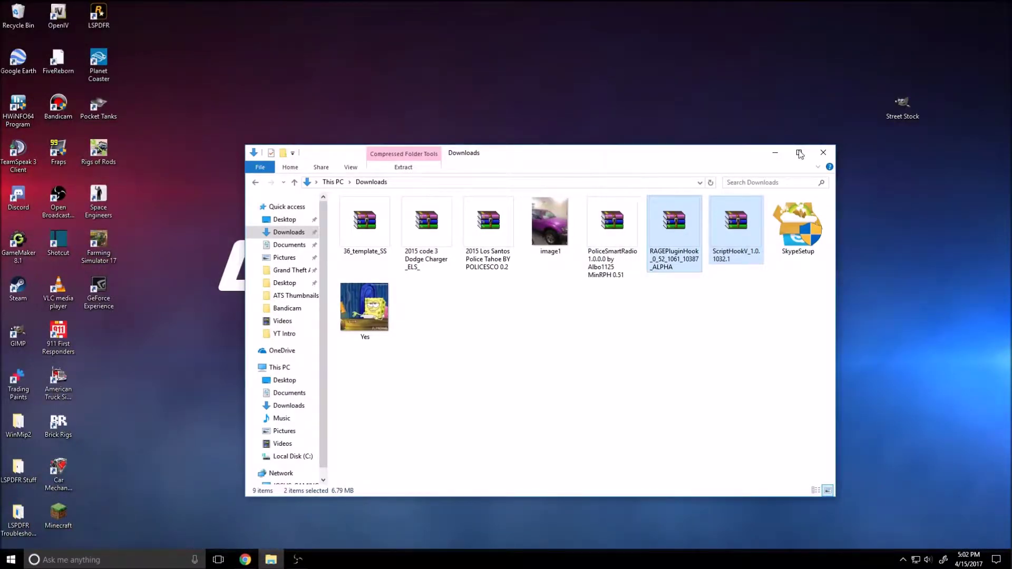
drag(675, 227, 615, 68)
click(271, 560)
Close the RAGE Plugin Hook and Script Hook V pages in the browser and minimize it
click(246, 560)
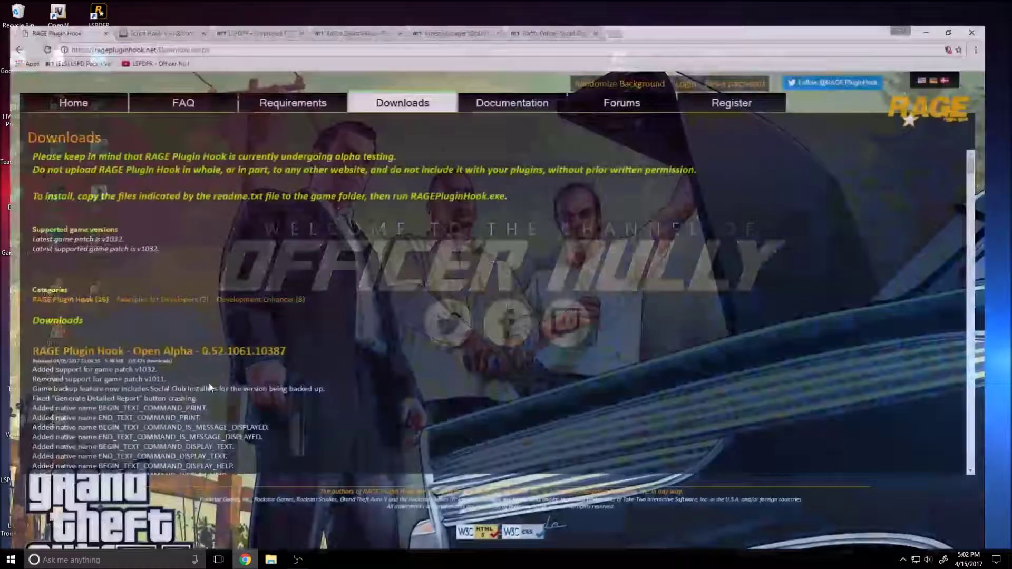
click(95, 7)
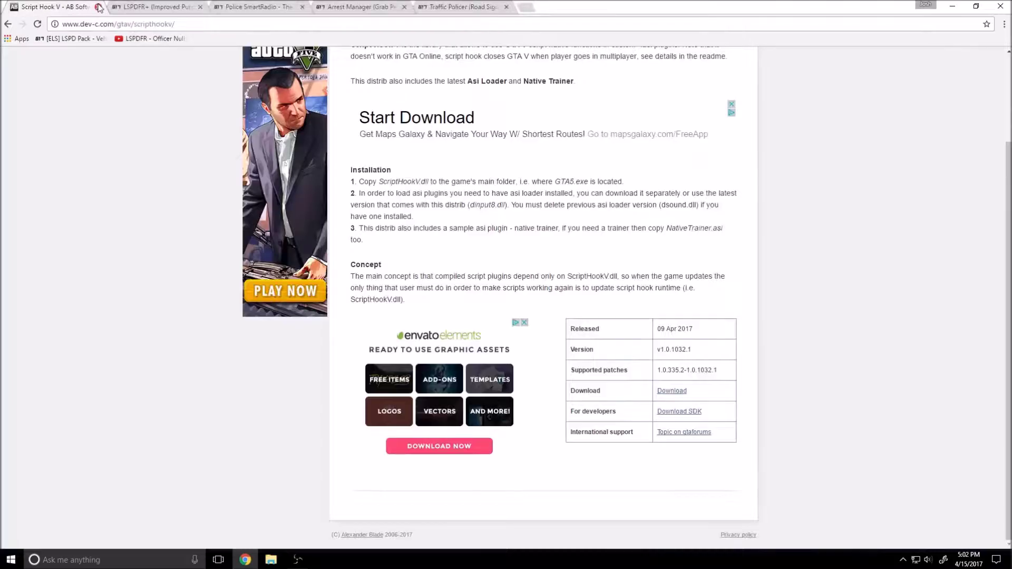
click(99, 7)
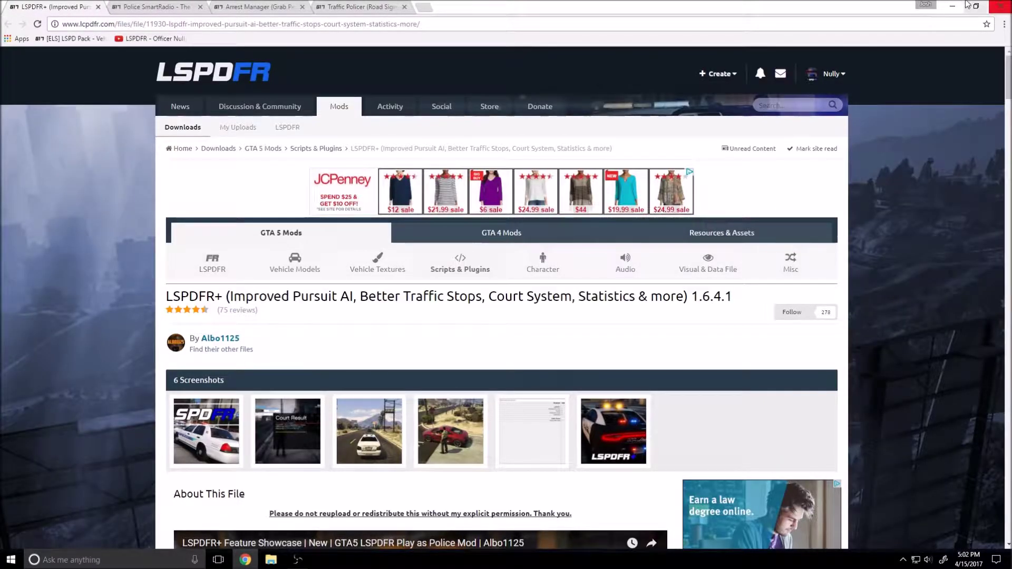
click(953, 7)
Place the ScriptHookV archive beside the RAGEPluginHook archive on the desktop and open the Grand Theft Auto V game folder
click(642, 153)
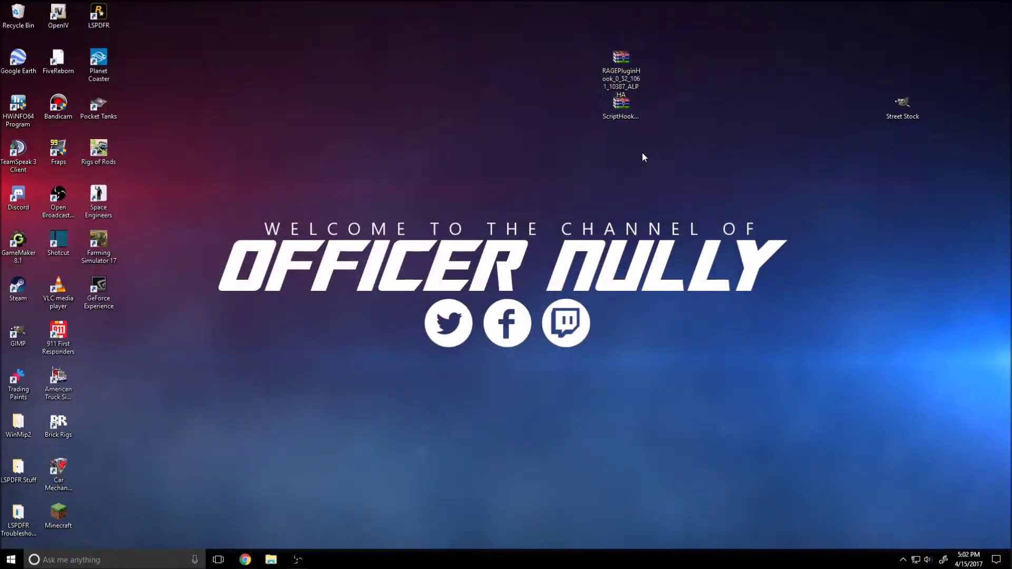
drag(626, 111, 670, 65)
drag(582, 94, 670, 113)
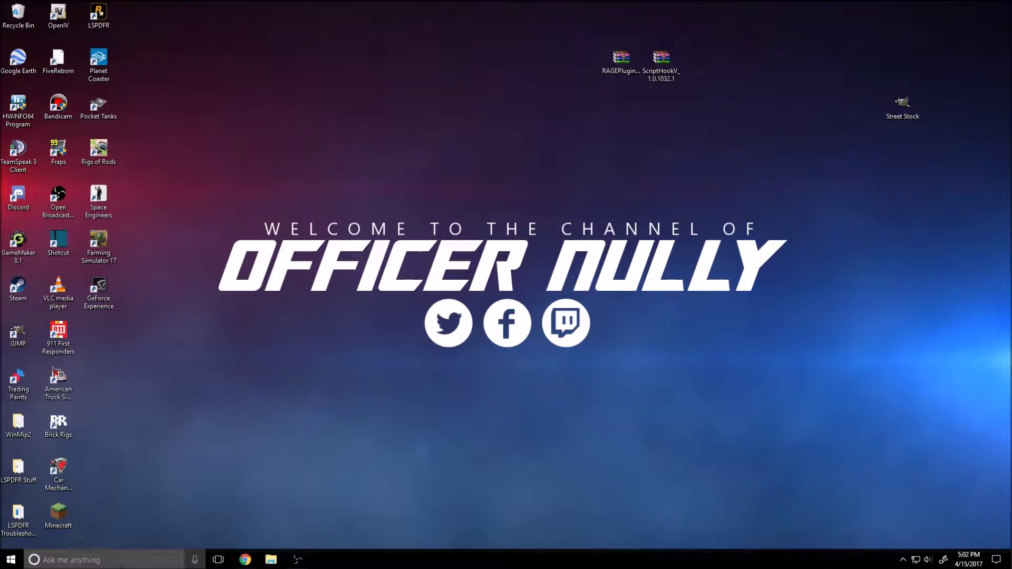
click(280, 558)
drag(600, 156, 406, 121)
click(100, 235)
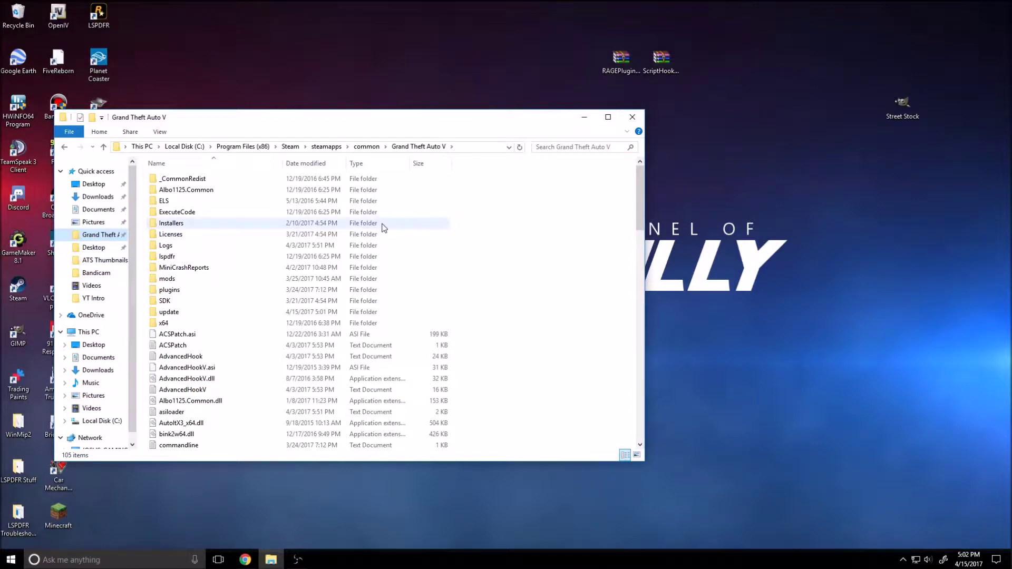
Open the RAGEPluginHook archive from the desktop in WinRAR and dismiss the licence reminder
click(616, 63)
double_click(616, 63)
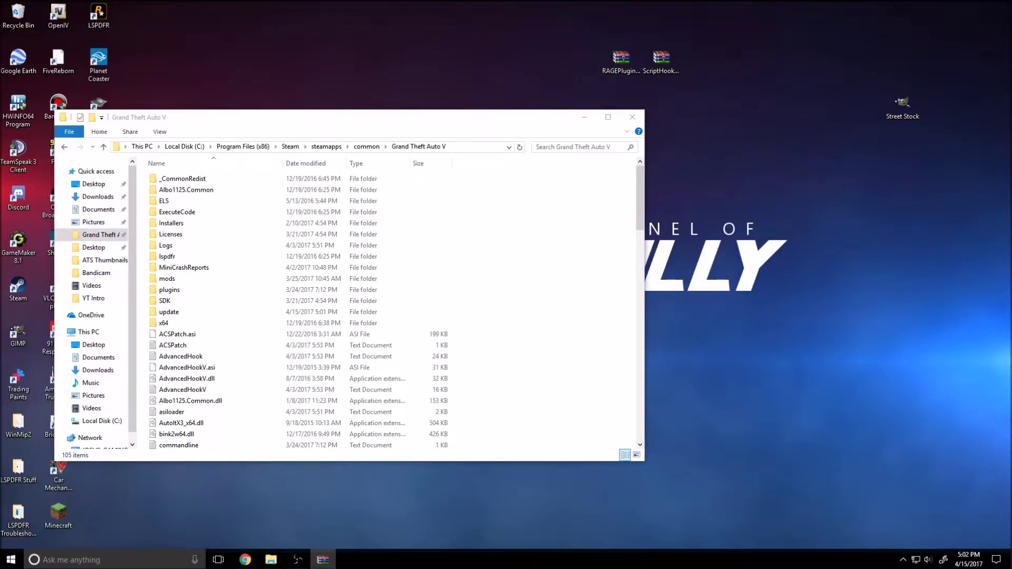
click(682, 118)
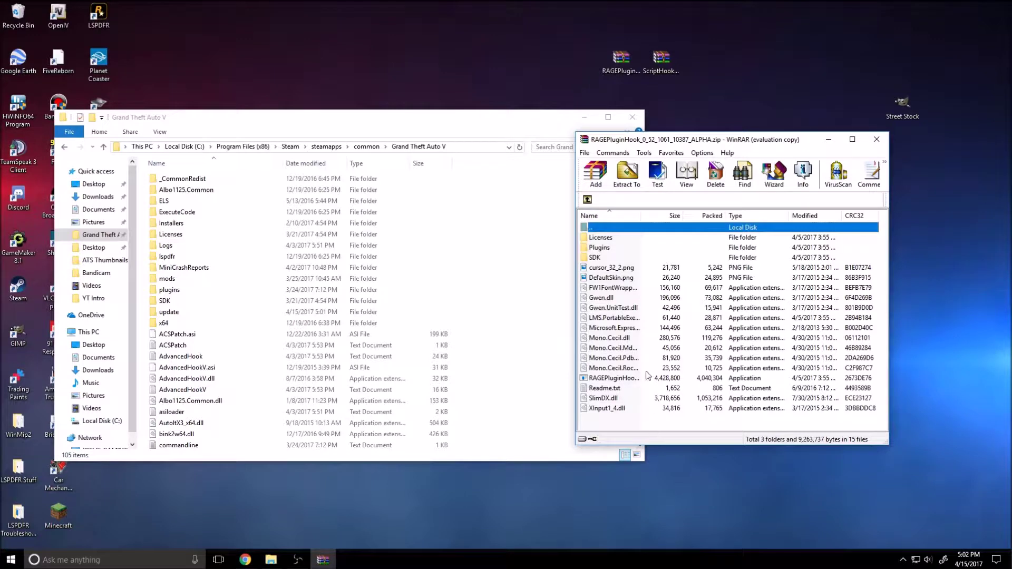
click(604, 411)
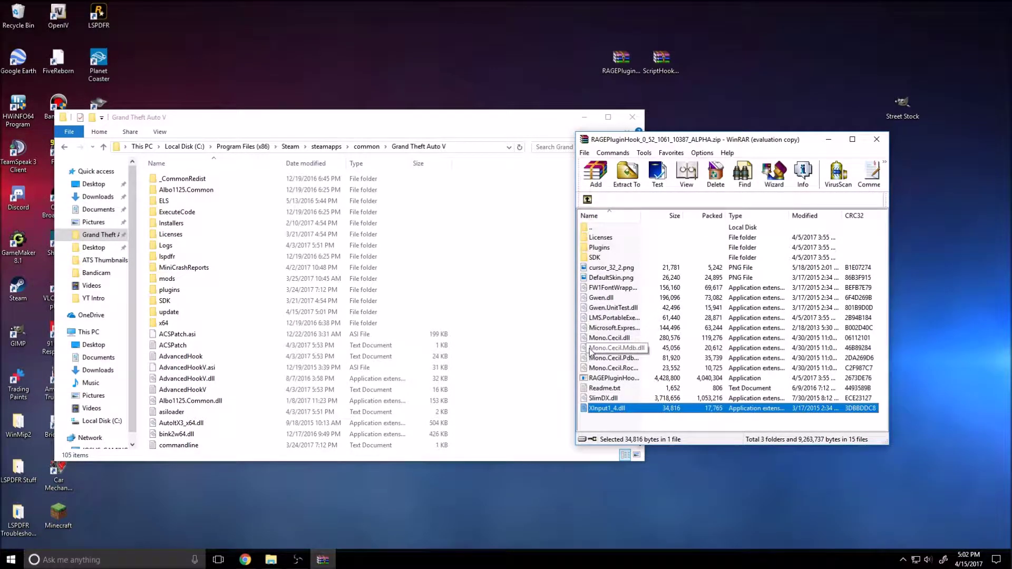
shift+click(618, 258)
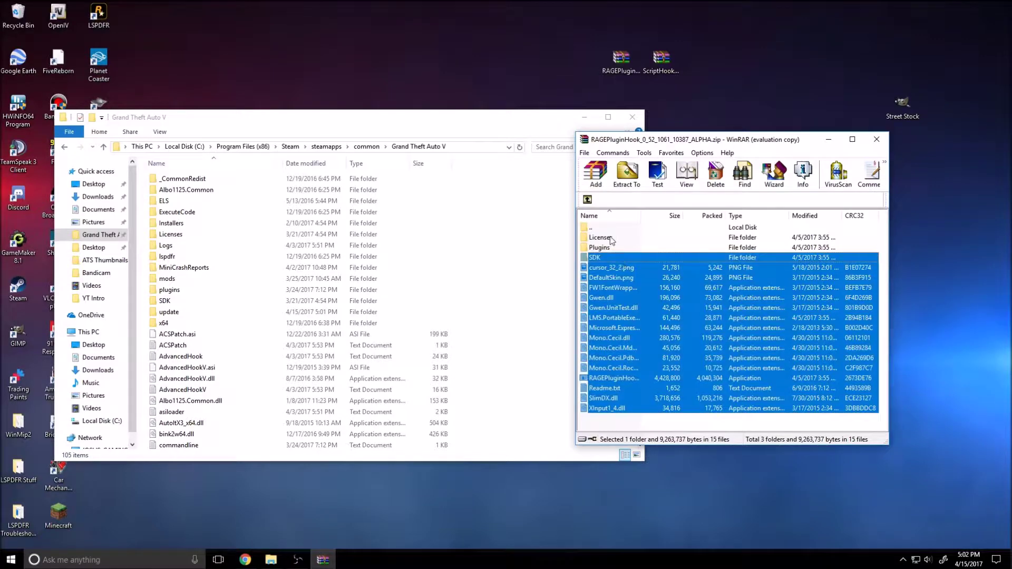
ctrl+click(612, 239)
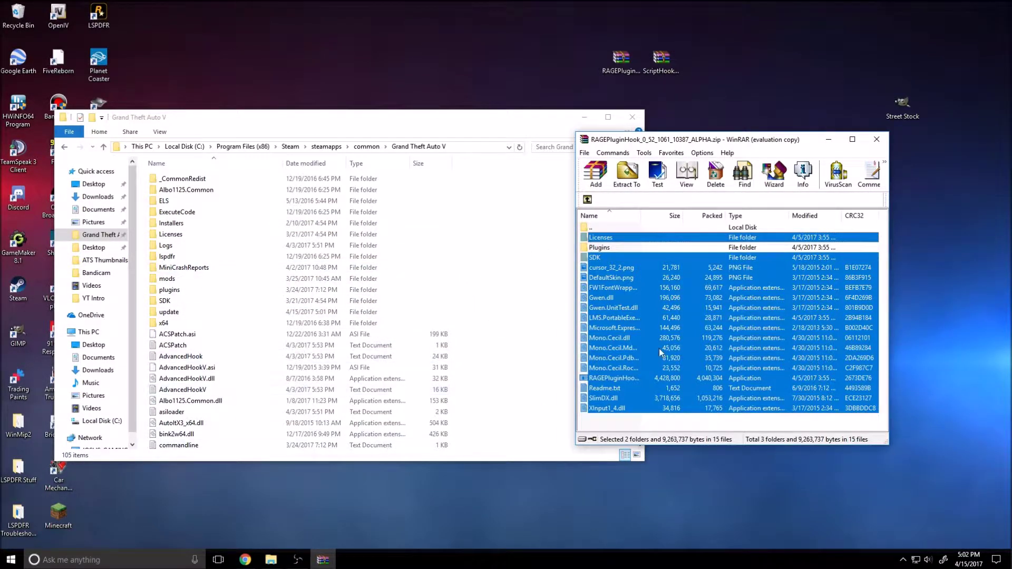
drag(667, 141, 756, 144)
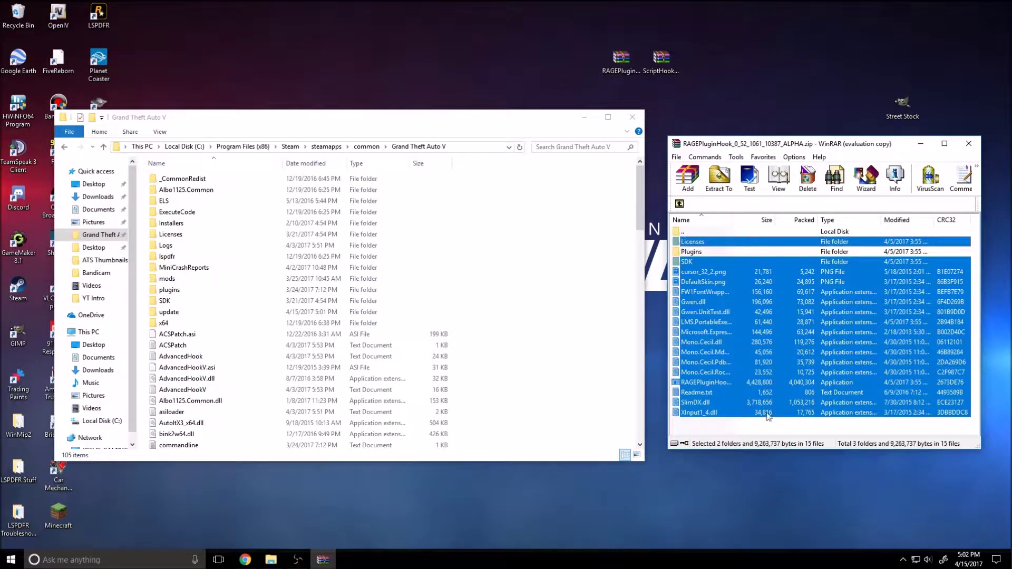
click(724, 431)
click(705, 414)
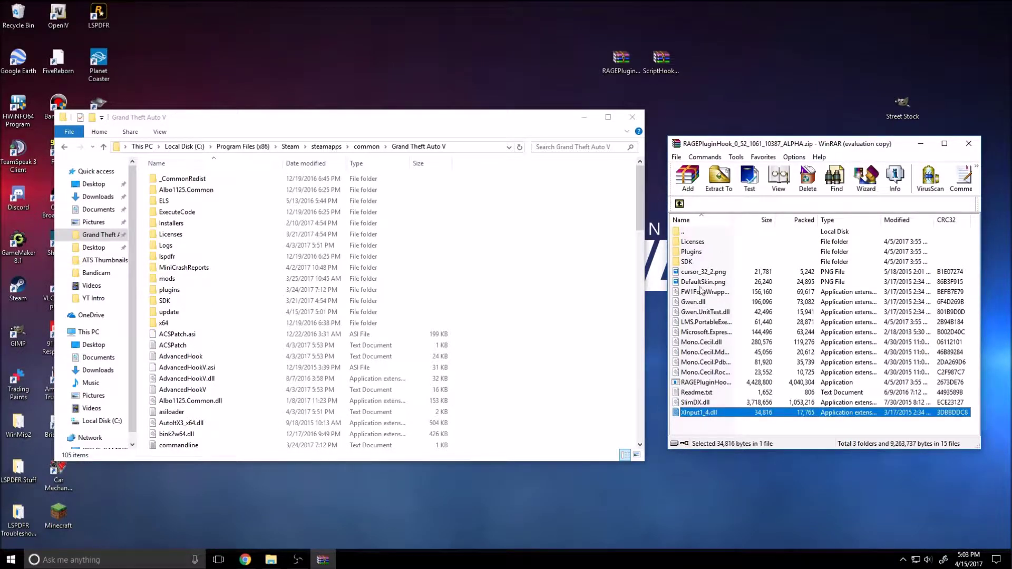
ctrl+click(698, 262)
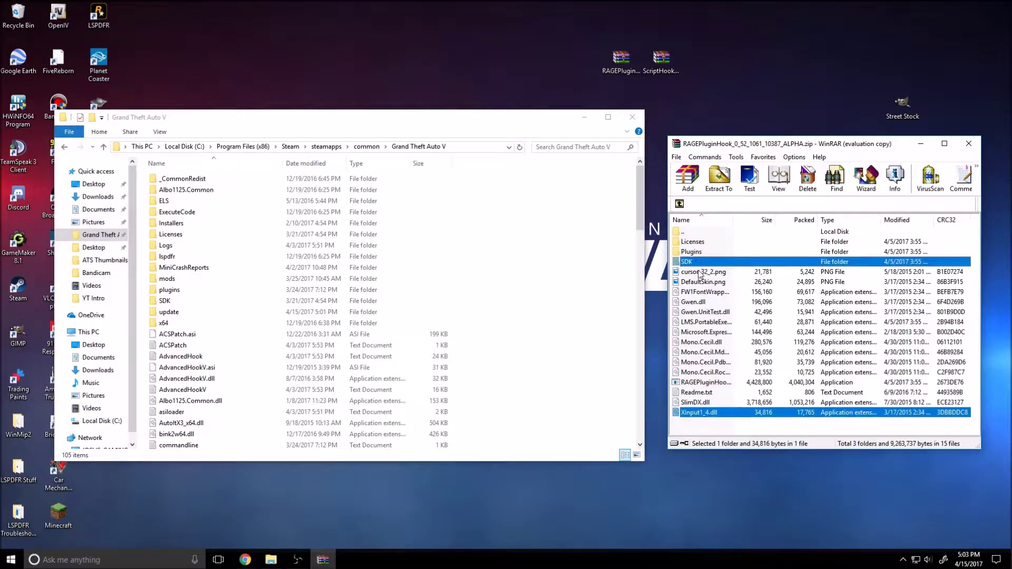
click(729, 430)
Extract everything in the RAGEPluginHook archive except the Plugins folder into the Grand Theft Auto V folder, replacing the existing files
click(722, 414)
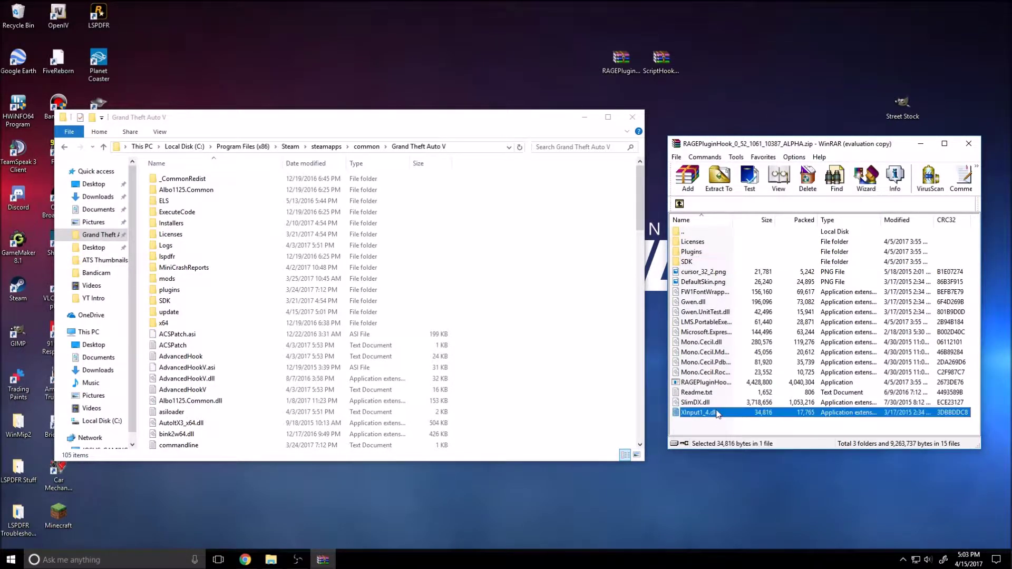
shift+click(705, 262)
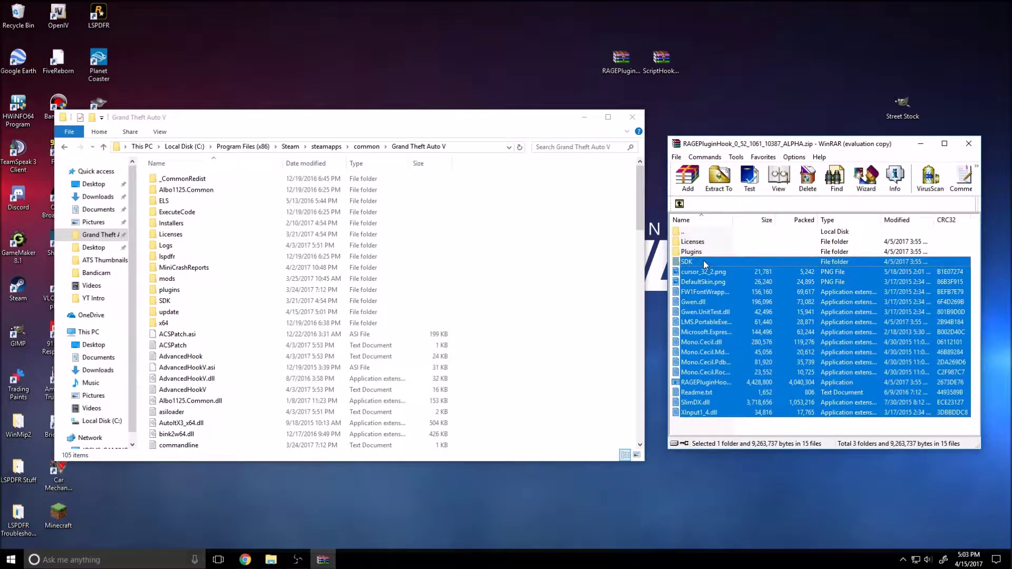
ctrl+click(699, 243)
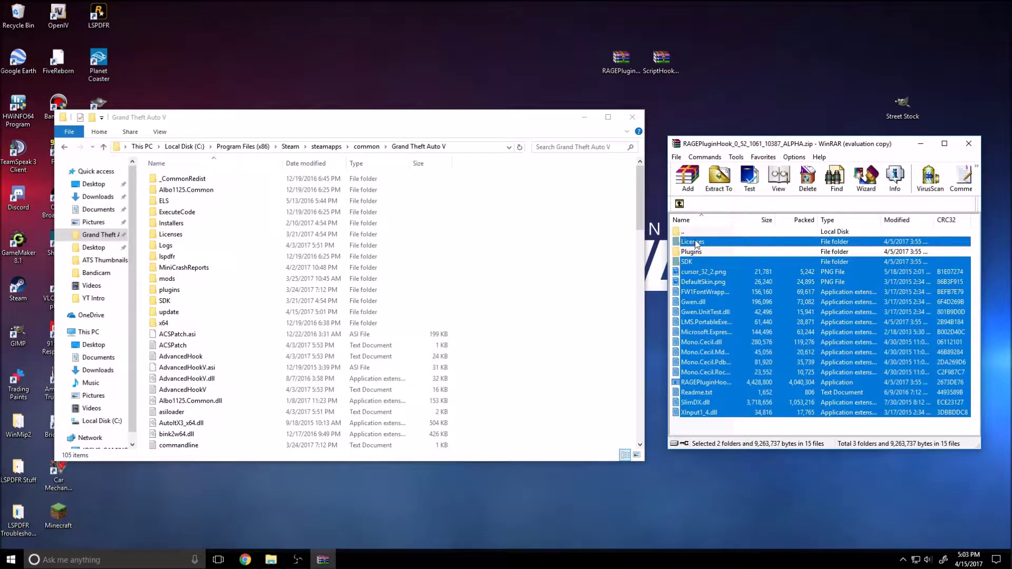
drag(690, 243, 575, 304)
mouse_move(575, 305)
mouse_down()
mouse_move(580, 314)
mouse_move(573, 306)
mouse_up()
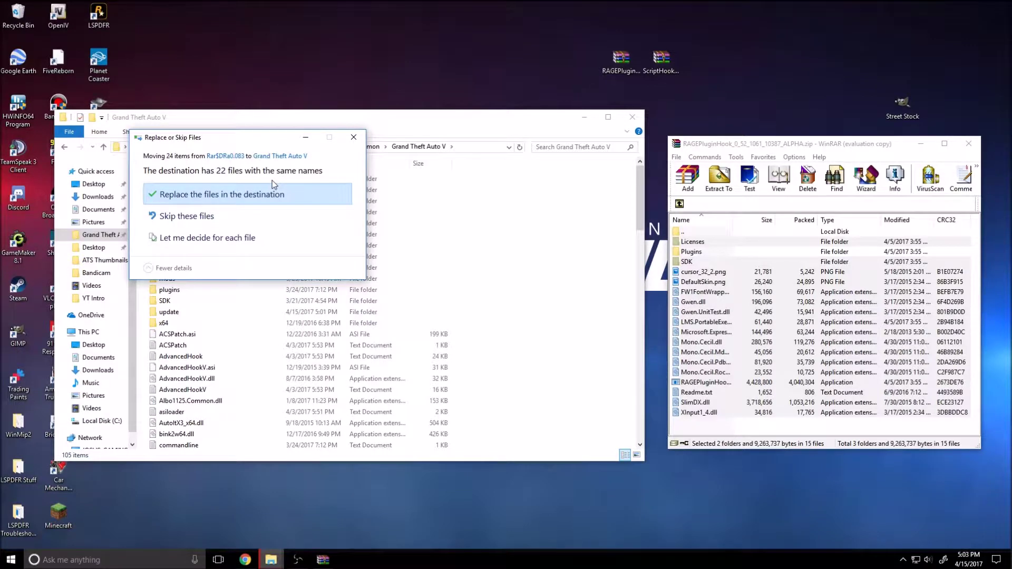
click(226, 196)
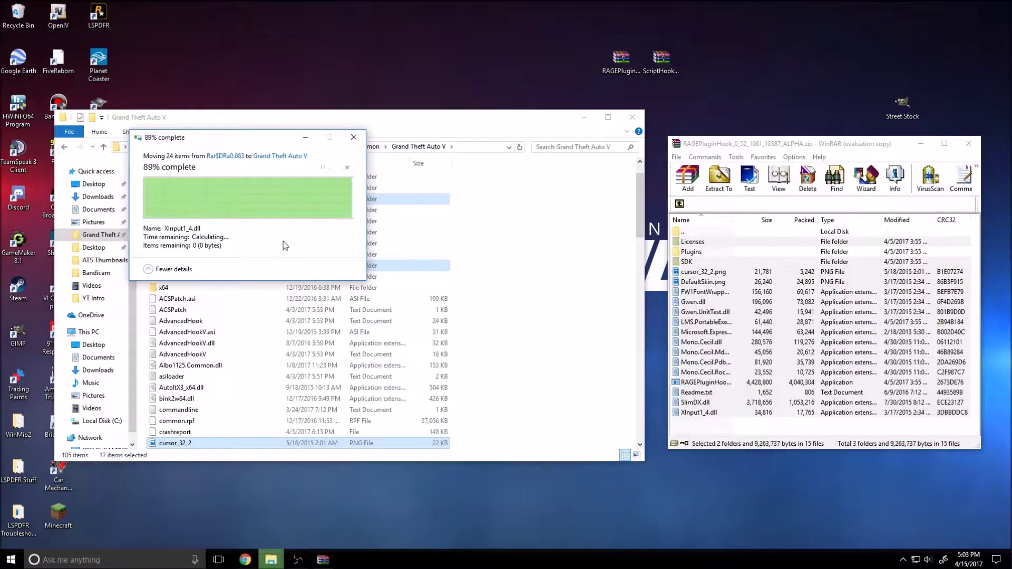
click(559, 328)
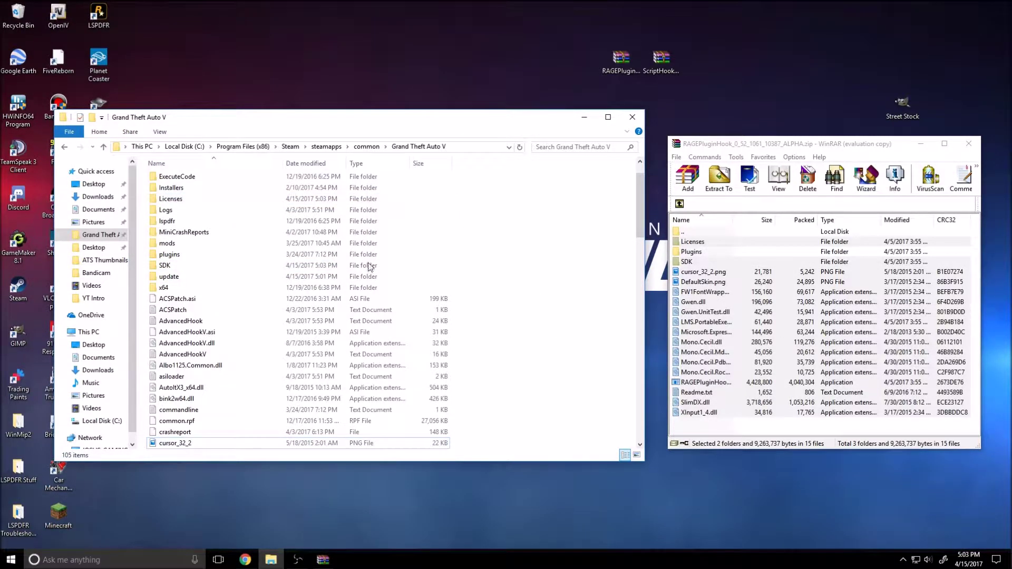
Close the RAGEPluginHook archive and set its desktop icon apart from the ScriptHookV archive, above the game folder window
click(969, 143)
drag(621, 59, 340, 16)
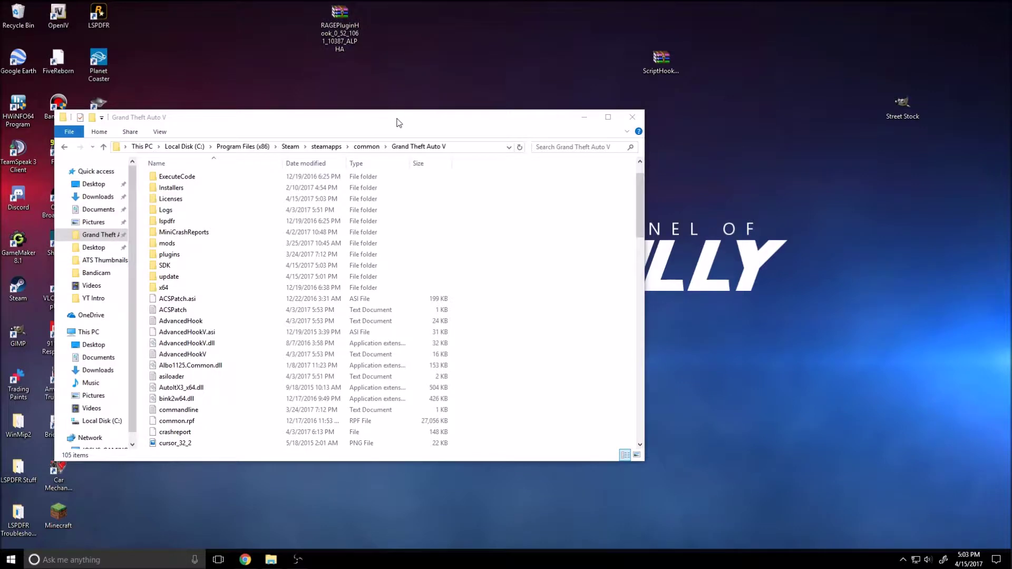
drag(394, 117, 625, 118)
drag(342, 11, 301, 15)
drag(478, 122, 301, 125)
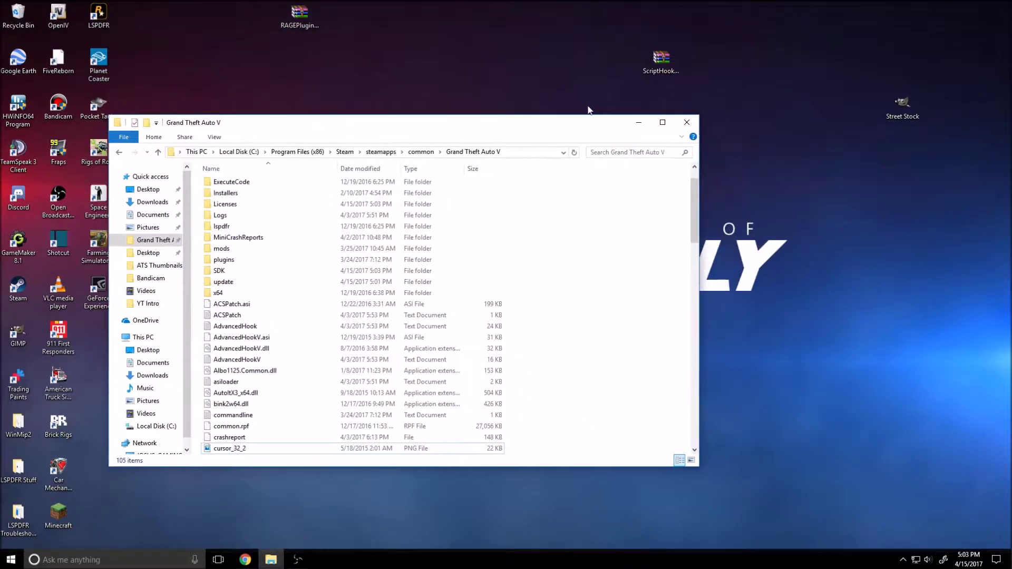
Open the ScriptHookV archive beside the Grand Theft Auto V folder window and enter the archive's subfolder
drag(658, 59, 751, 64)
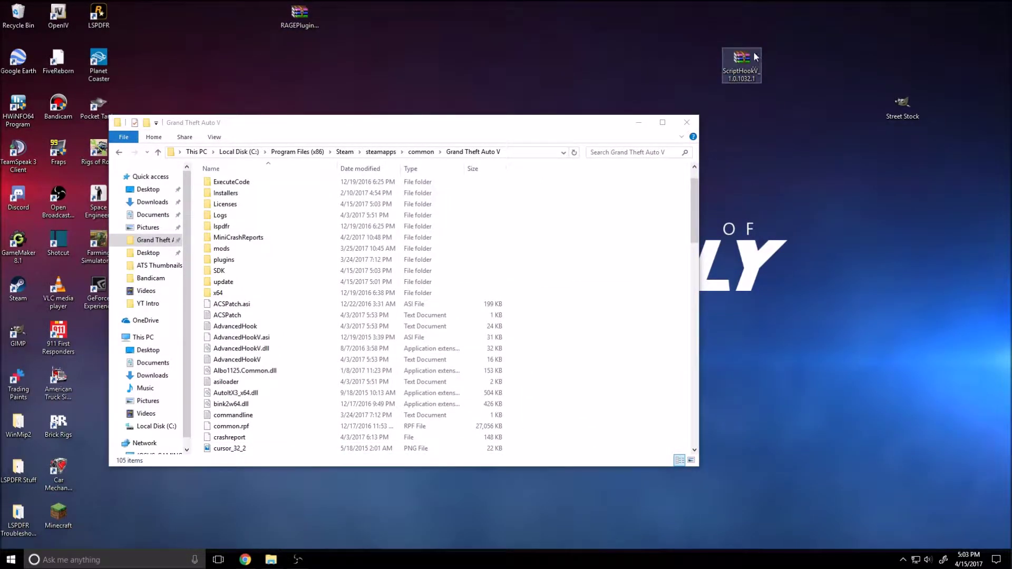
double_click(737, 70)
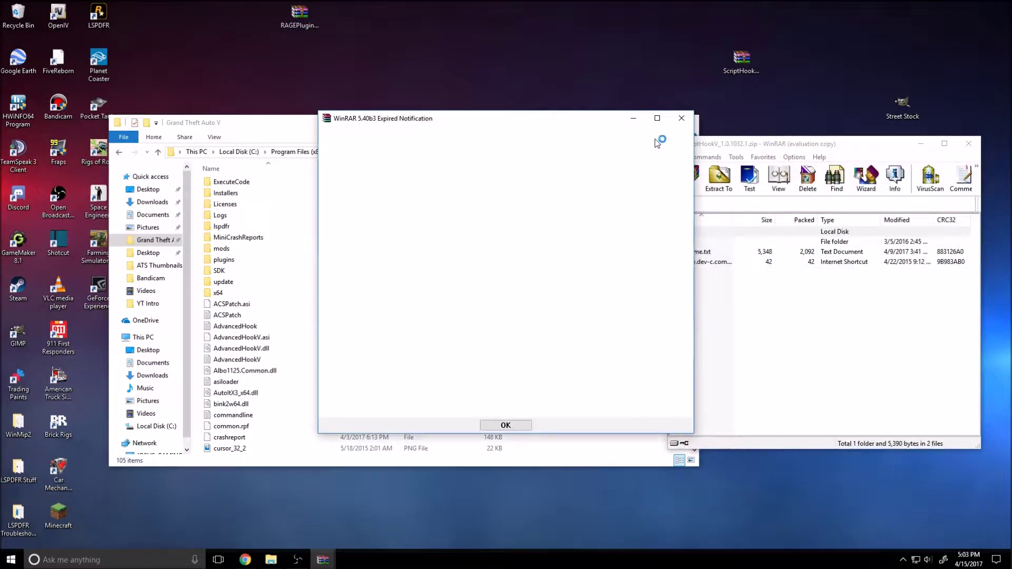
click(679, 121)
mouse_move(737, 148)
mouse_down()
mouse_move(767, 150)
mouse_move(756, 145)
mouse_up()
drag(558, 129, 510, 133)
drag(743, 142, 718, 144)
click(712, 232)
double_click(693, 243)
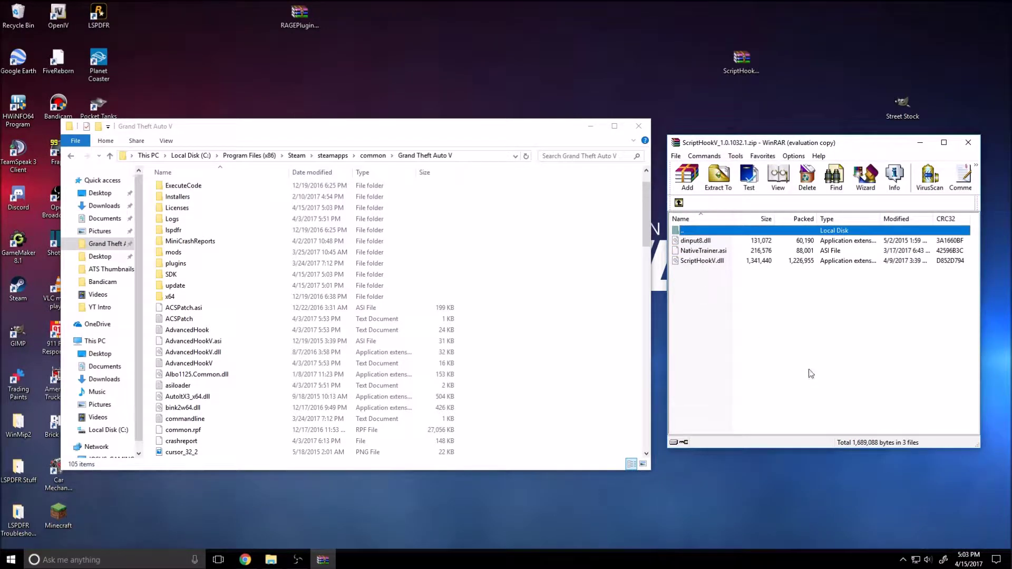
Extract the three files from the ScriptHookV archive's bin folder into the Grand Theft Auto V folder, replacing the existing files
key(ctrl+a)
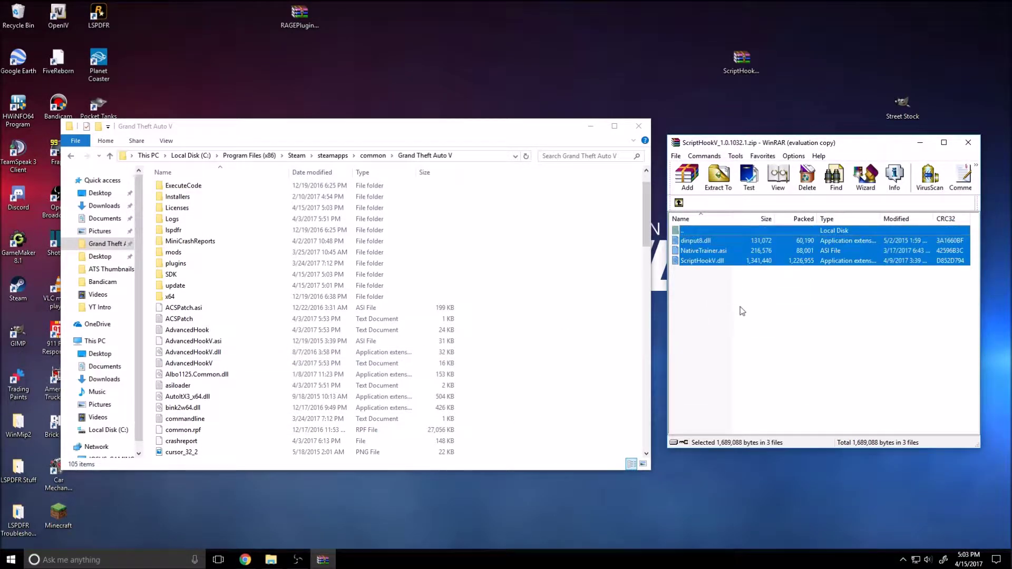
click(726, 312)
click(681, 202)
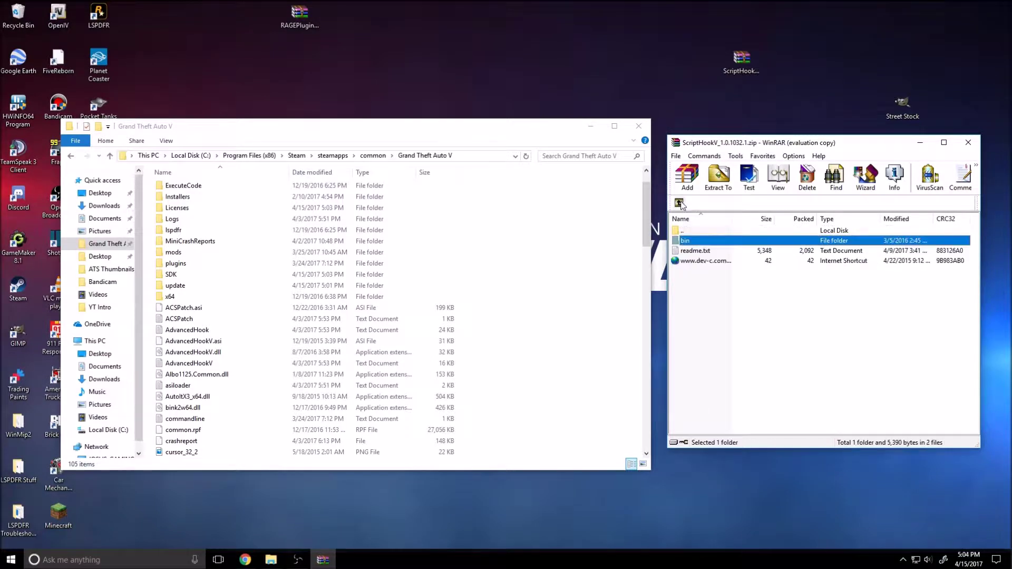
double_click(708, 323)
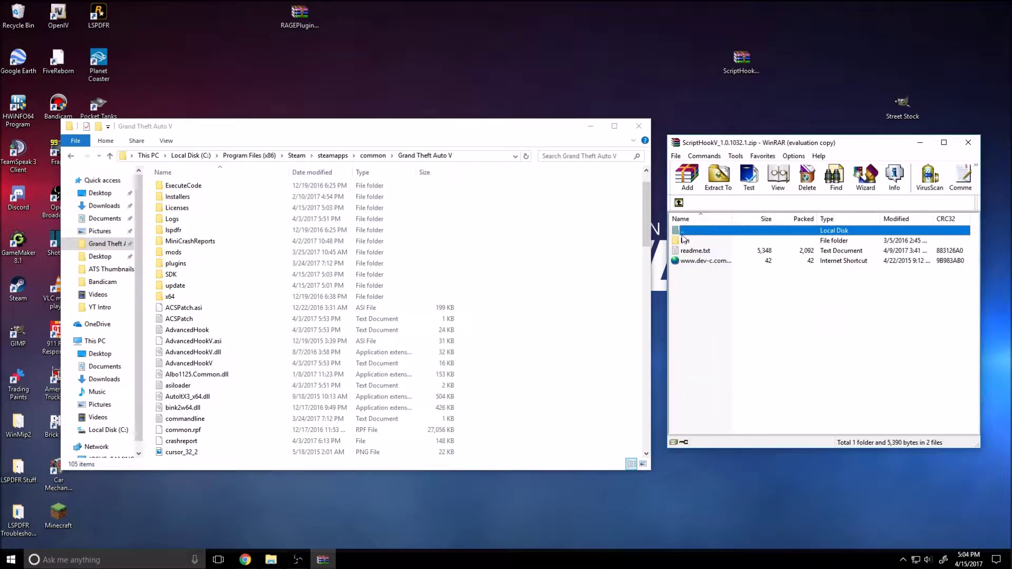
key(ctrl+a)
drag(682, 244, 601, 342)
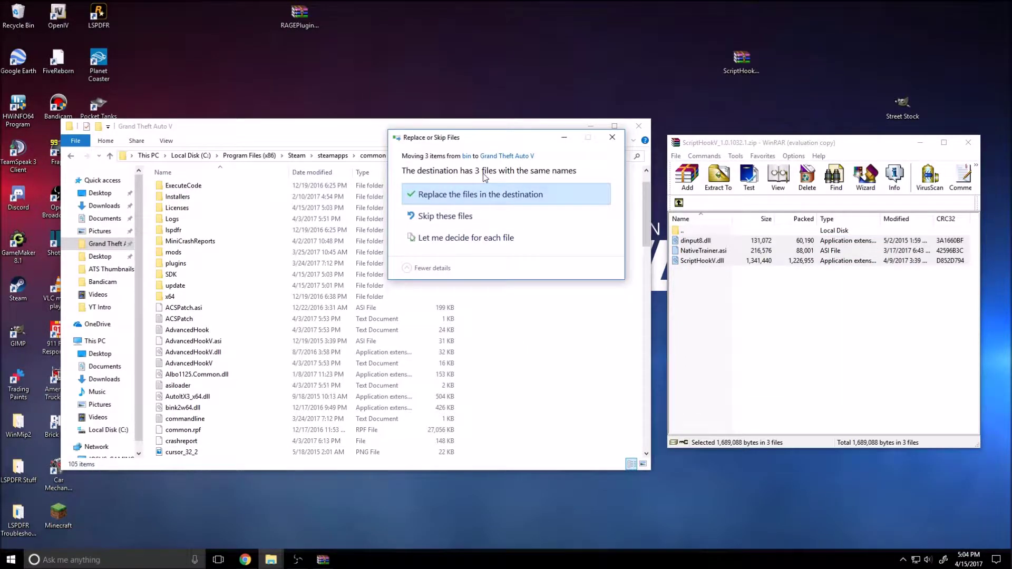
click(534, 199)
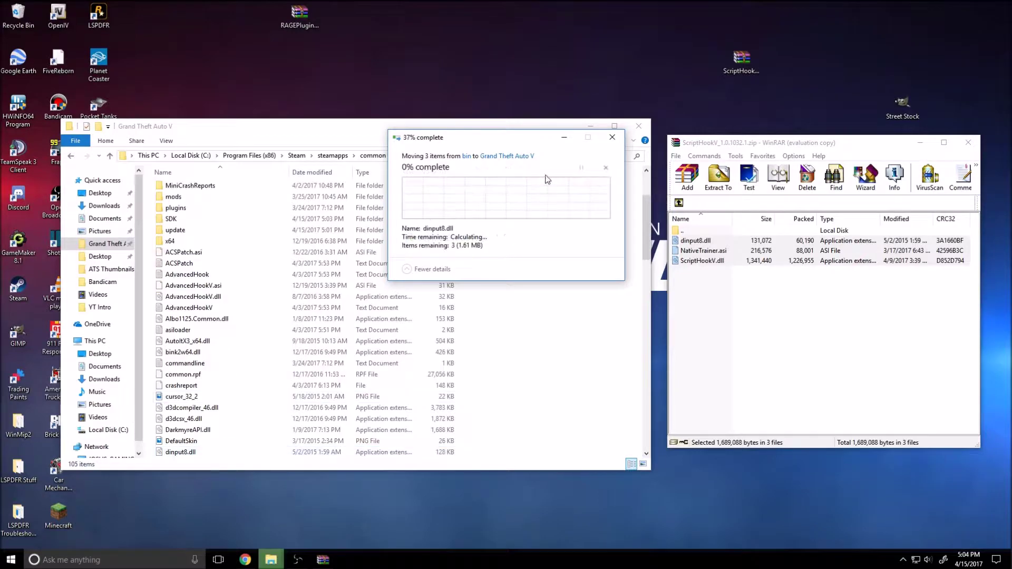
right_click(455, 370)
click(583, 342)
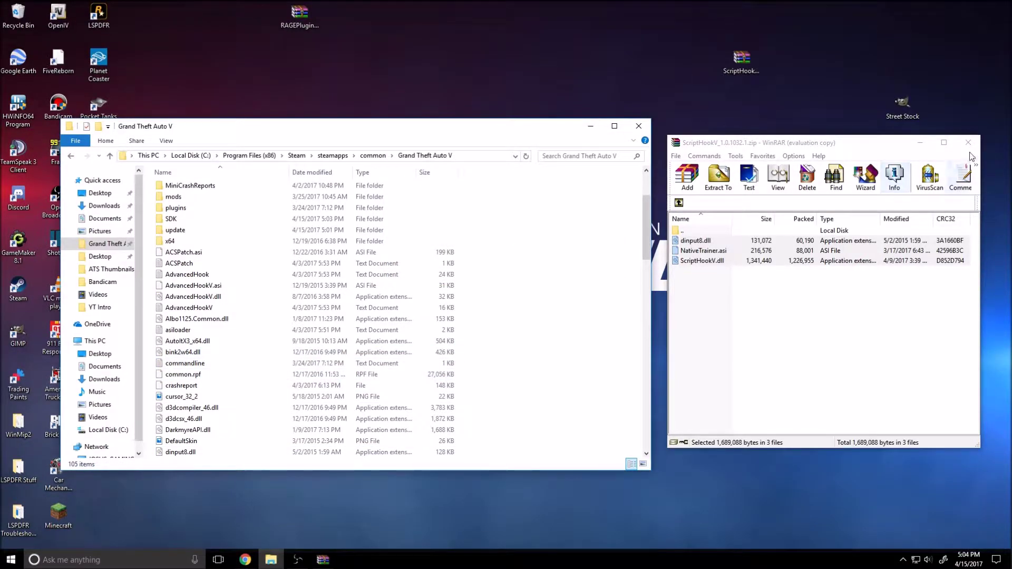
Close the ScriptHookV archive and the game folder, and place the ScriptHookV archive icon beside the RAGEPluginHook one on the desktop
click(968, 142)
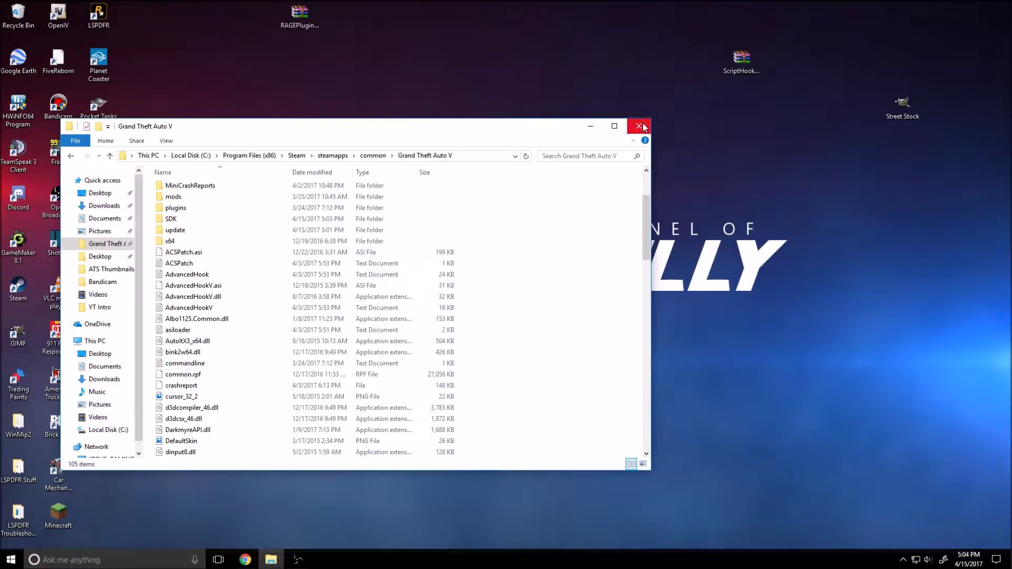
click(650, 127)
drag(606, 135, 295, 8)
click(749, 64)
drag(749, 65, 358, 14)
click(100, 22)
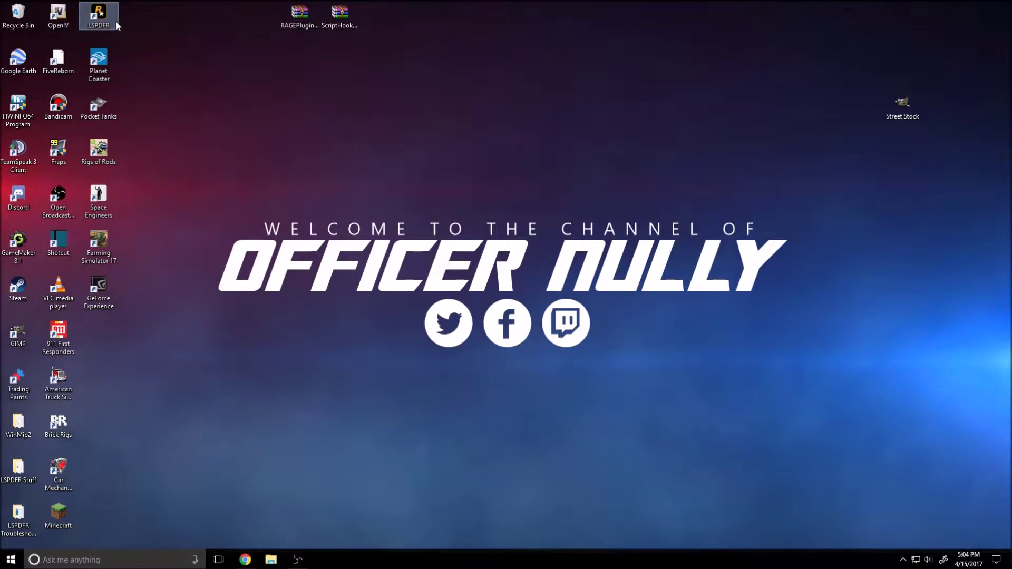
click(362, 322)
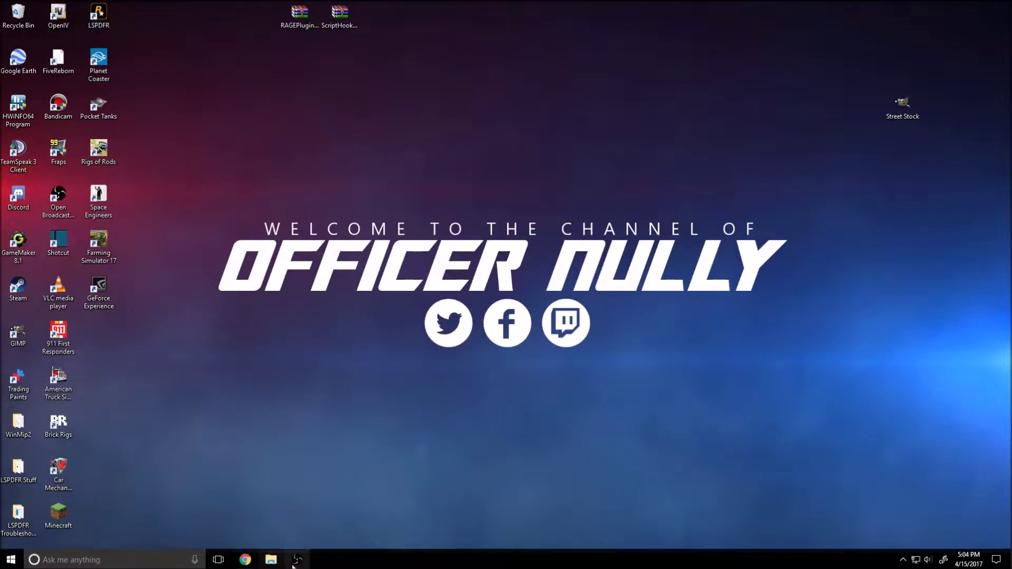
Run the LSPDFR desktop shortcut as administrator and accept the RAGE Plugin Hook disclaimer
right_click(110, 16)
click(175, 49)
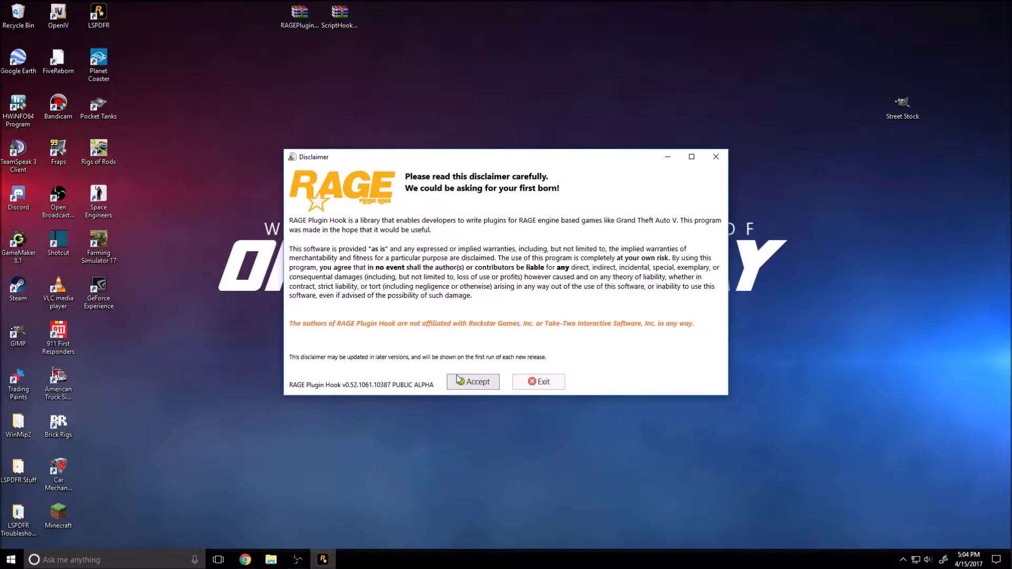
click(474, 382)
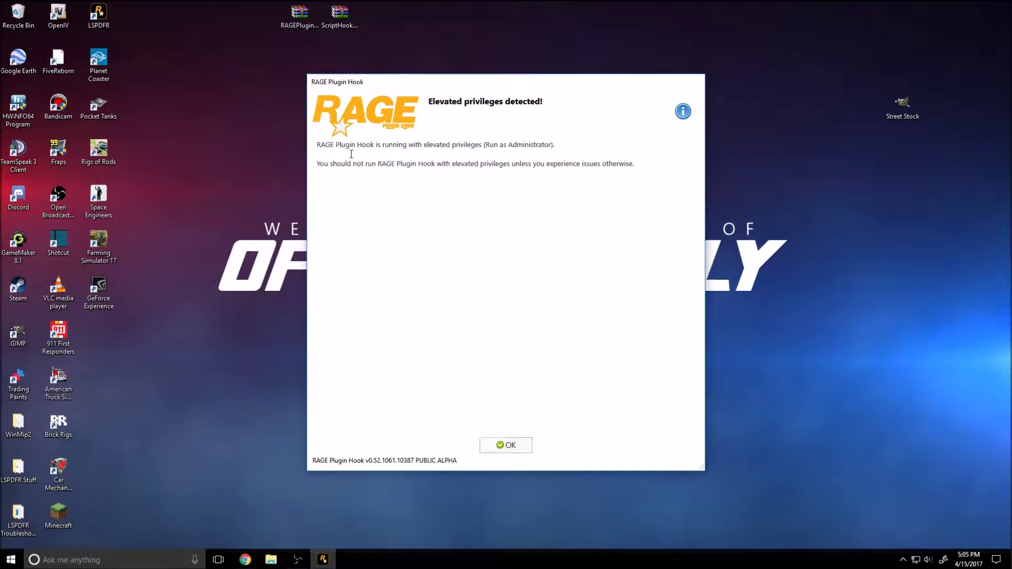
Acknowledge the elevated privileges notice and have RAGE Plugin Hook back up the current game version
drag(471, 144, 589, 146)
click(526, 182)
click(505, 446)
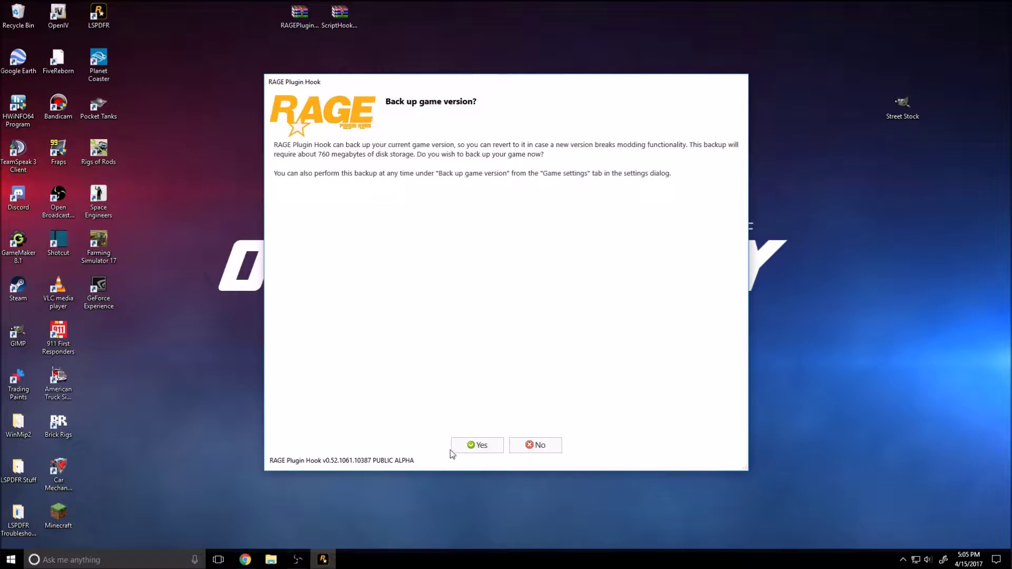
click(472, 449)
click(475, 447)
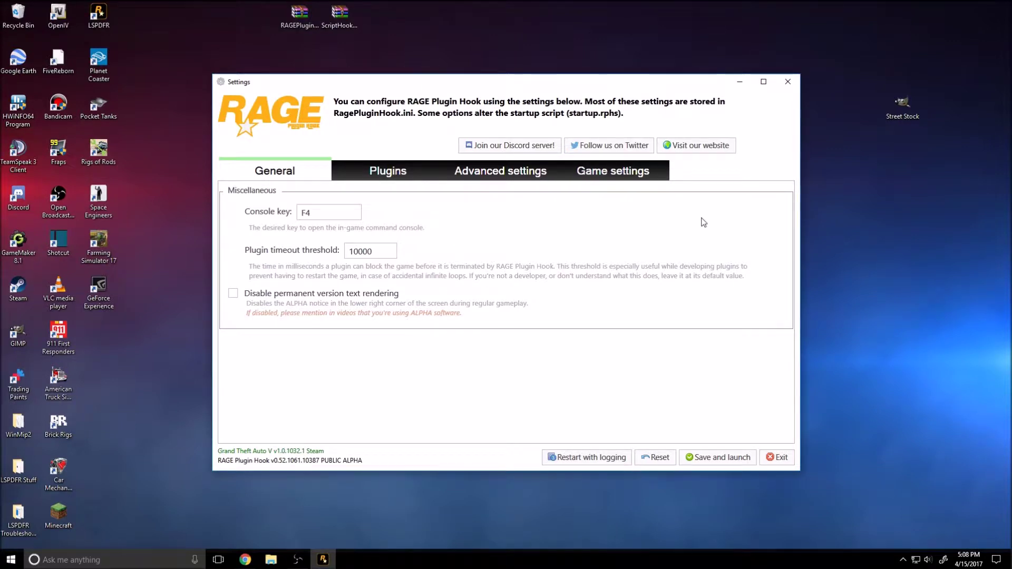
Set RAGE Plugin Hook to load all plugins on startup, then save the settings and launch the game
click(377, 174)
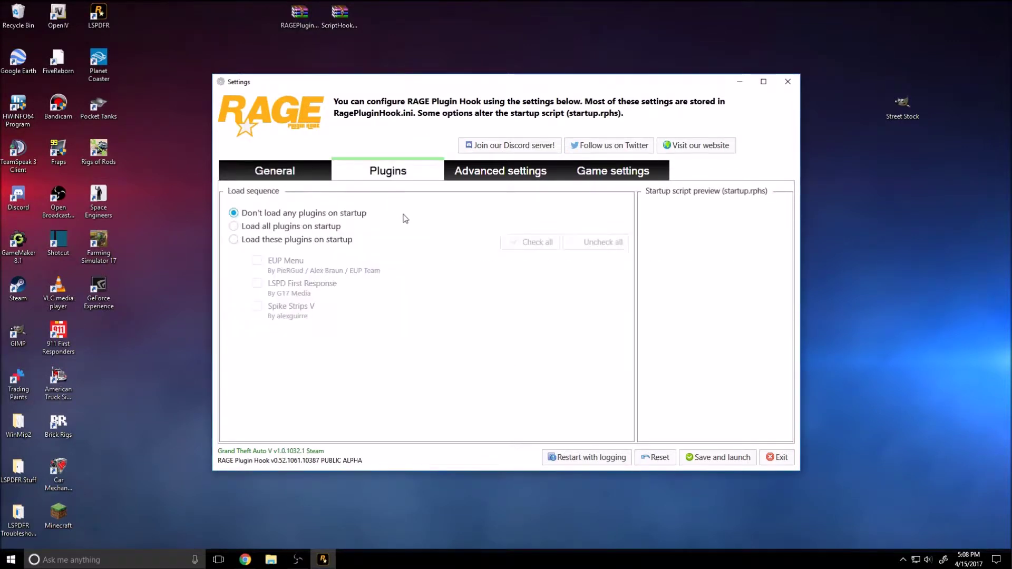
click(246, 231)
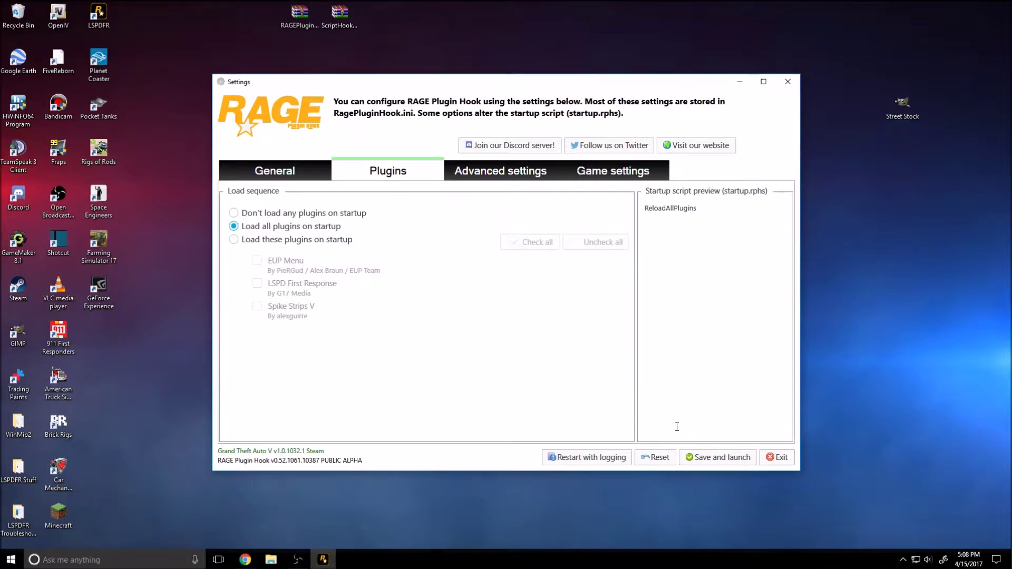
click(726, 458)
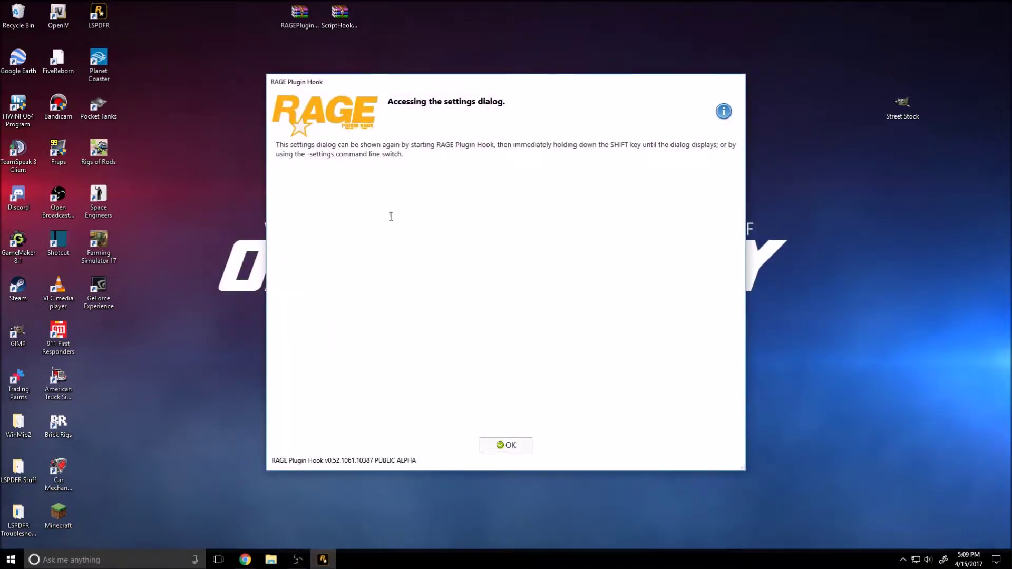
click(504, 446)
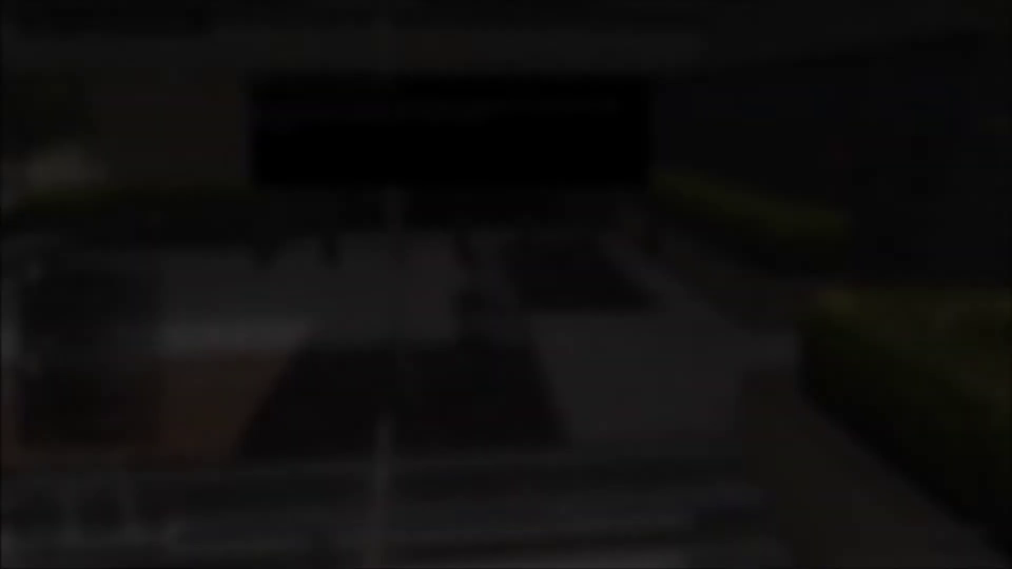
key(Tab)
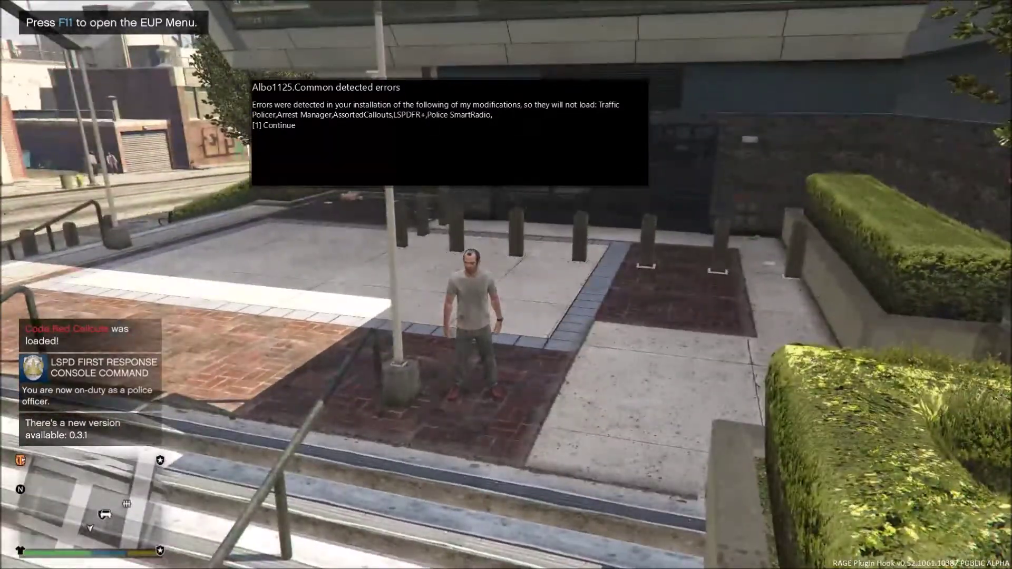
key(s)
key(s)
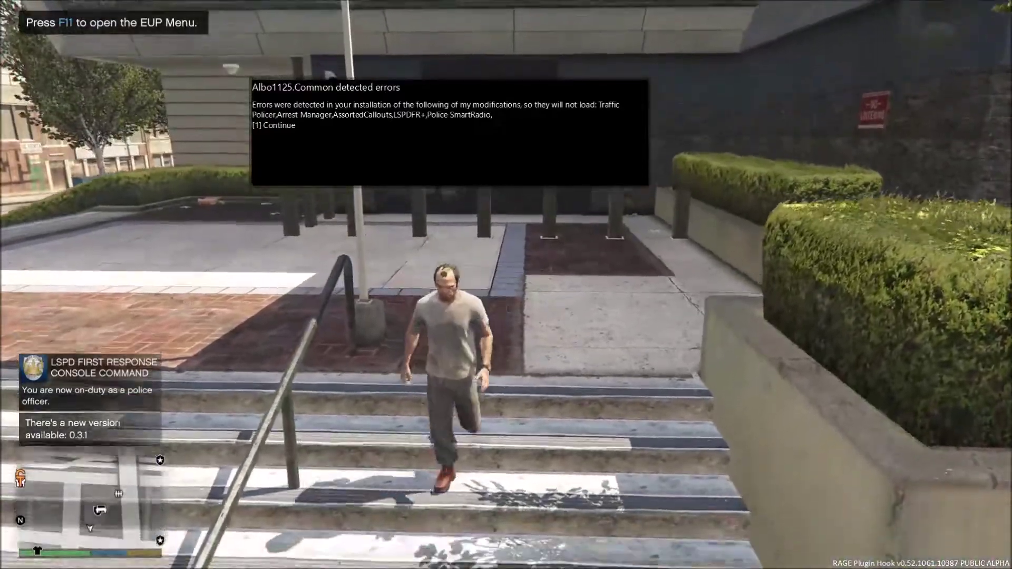
key(s)
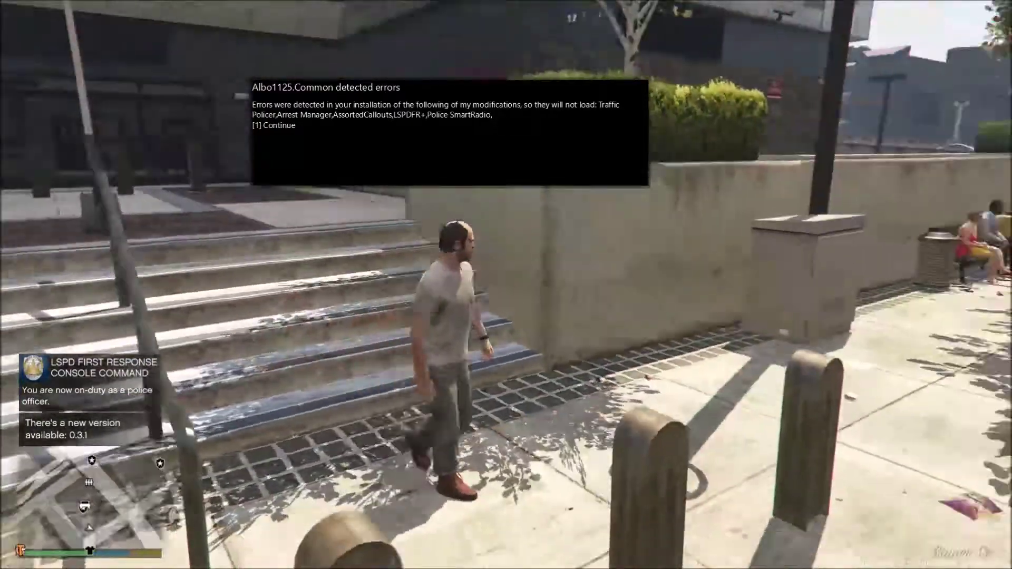
key(s)
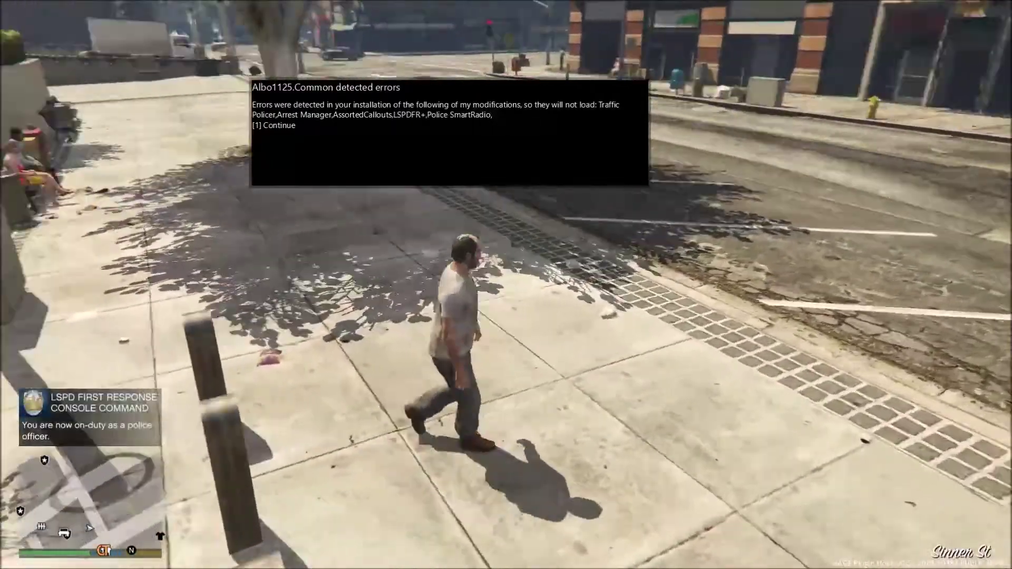
key(s)
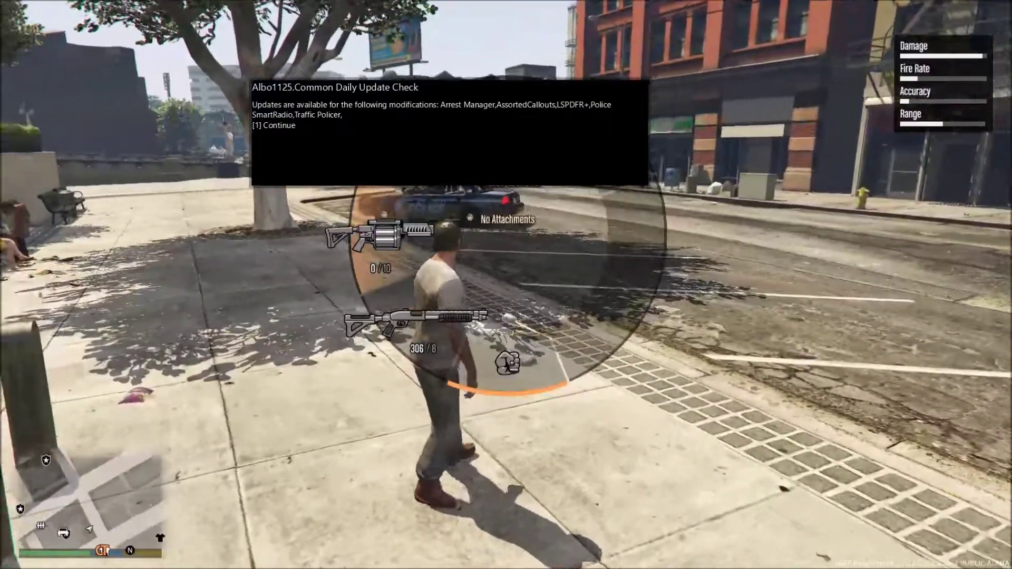
Dismiss the in-game Albo1125.Common update notice and the plugin error messages by continuing through each of them
key(1)
key(1)
key(1)
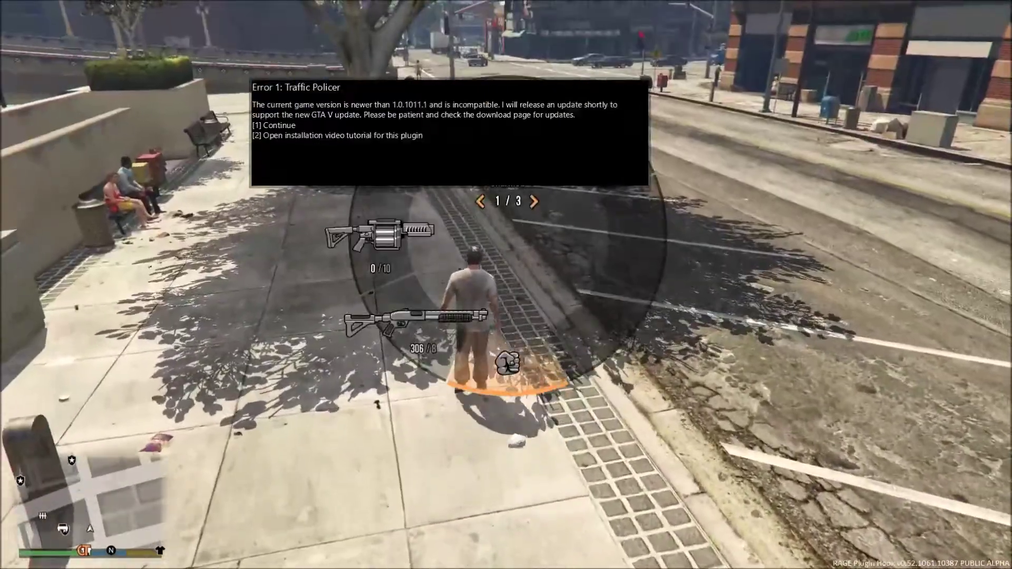
key(1)
key(1)
key(1)
key(1)
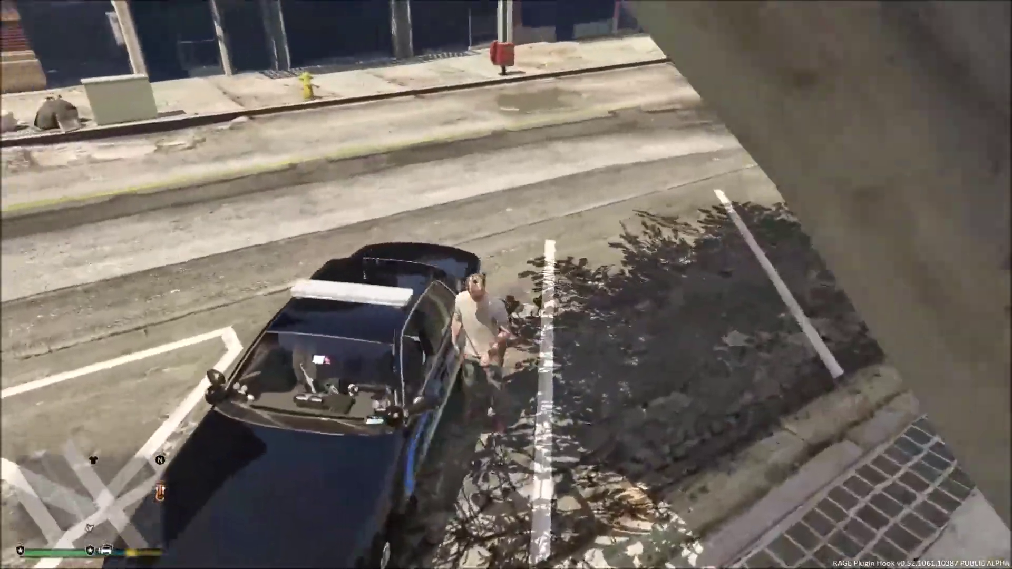
key(w)
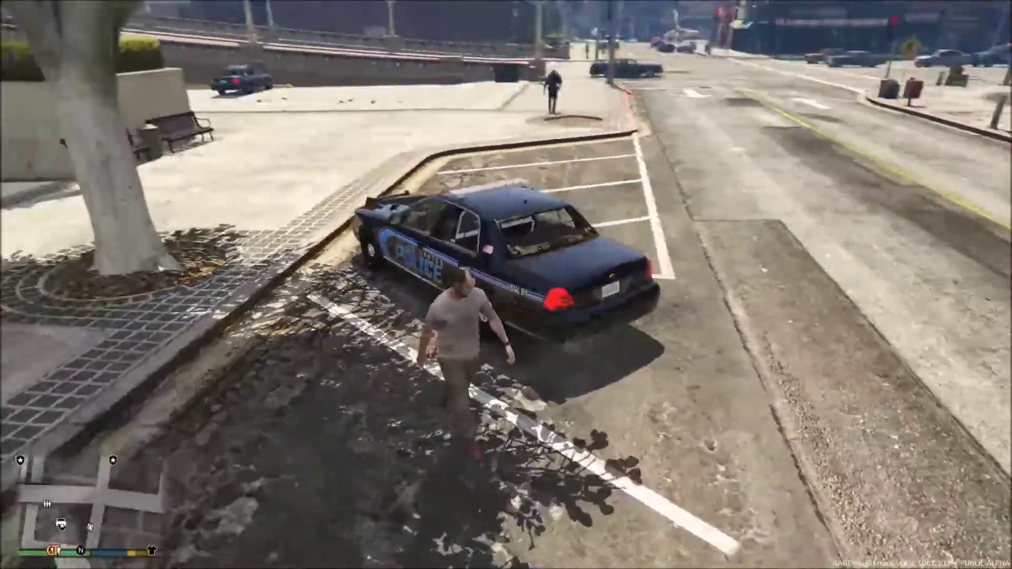
key(w)
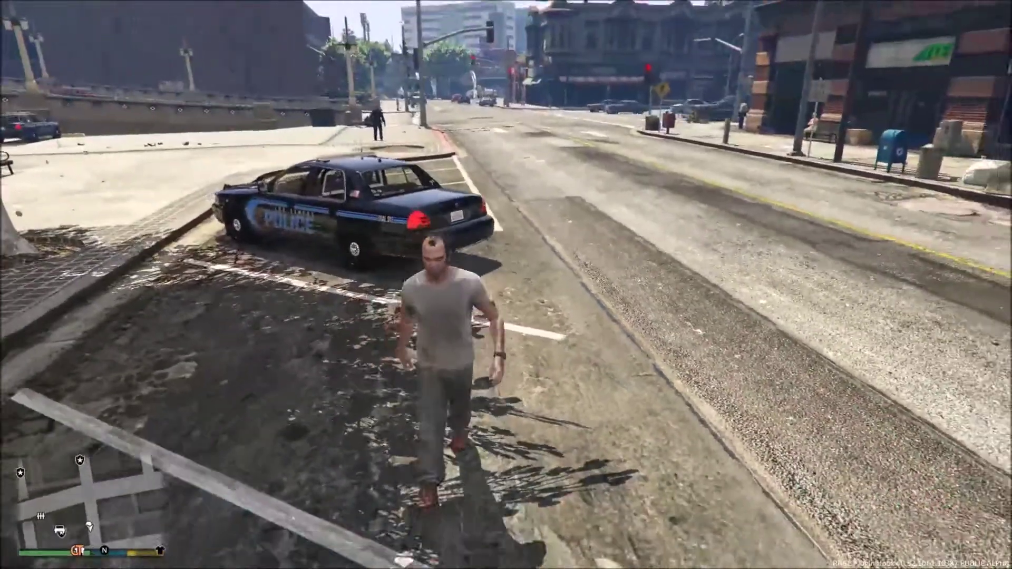
key(w)
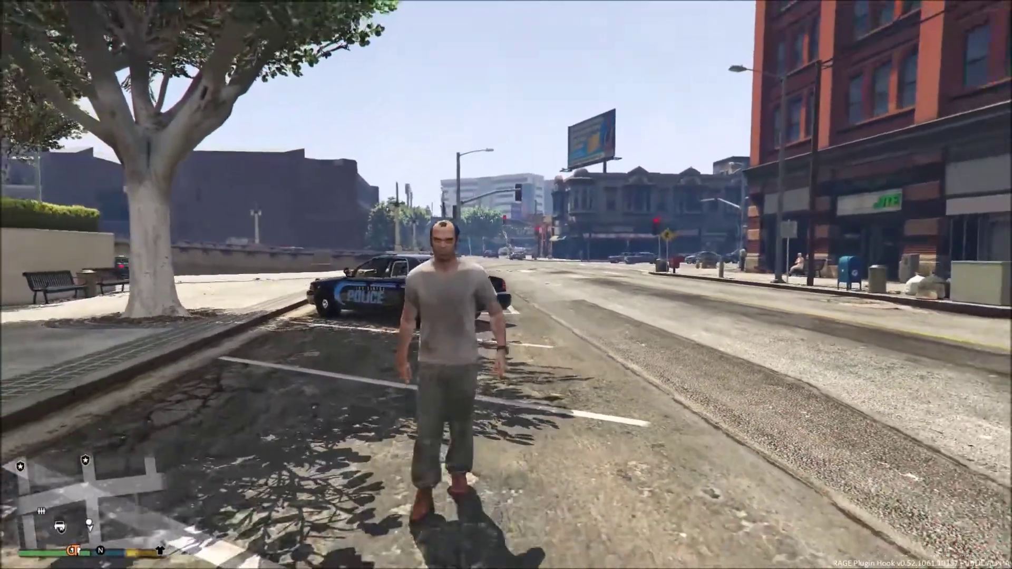
key(w)
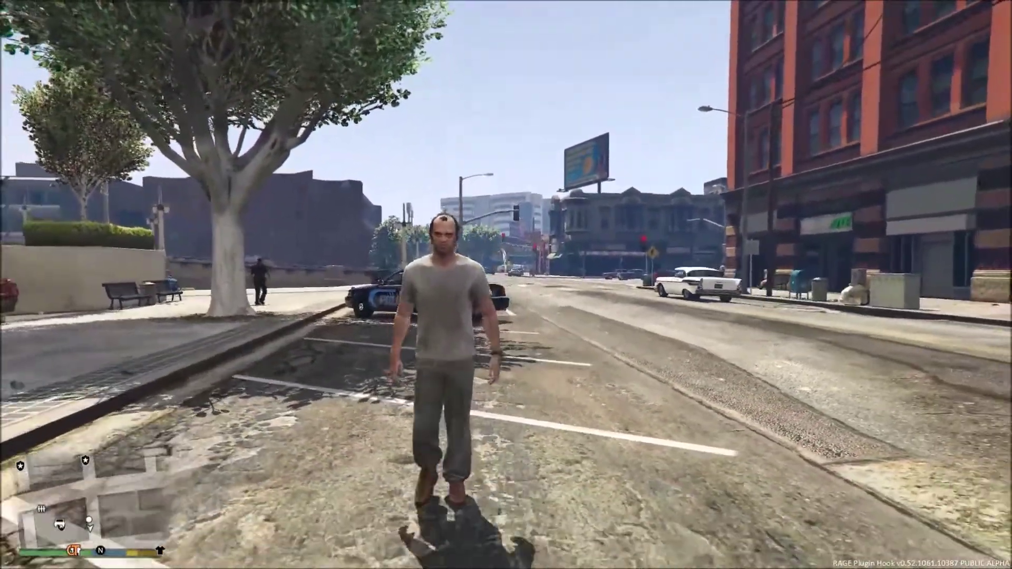
key(w)
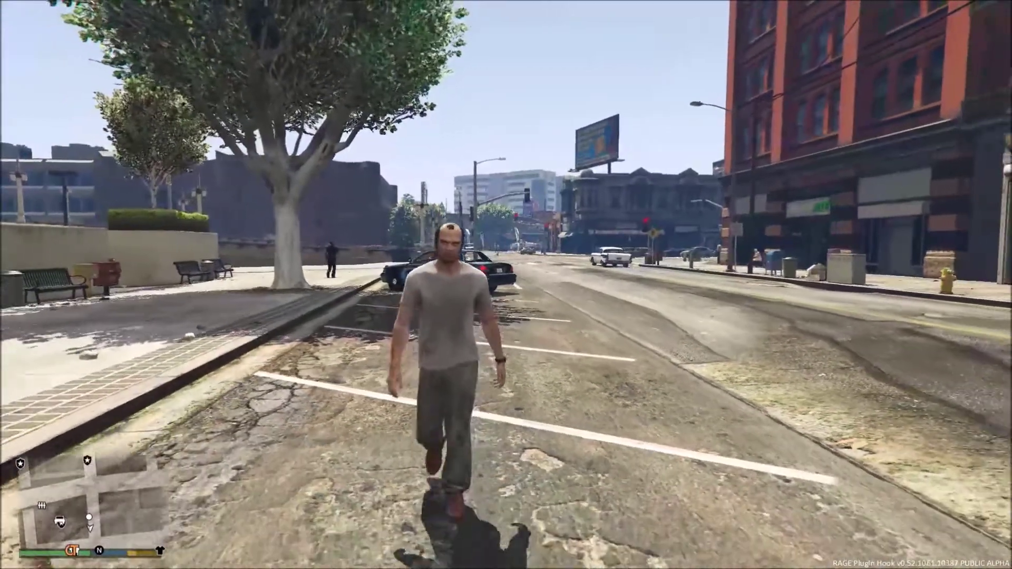
key(w)
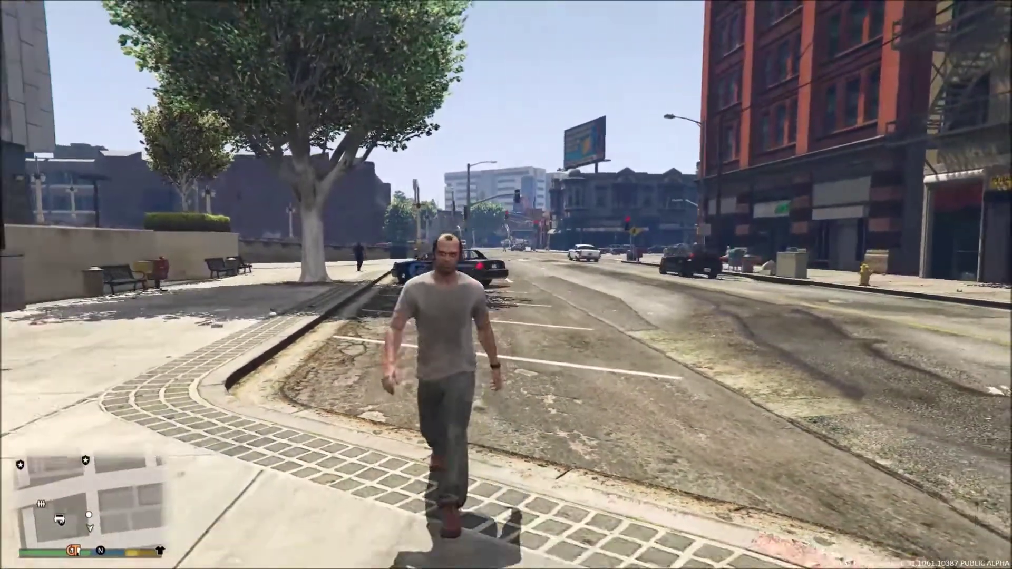
key(w)
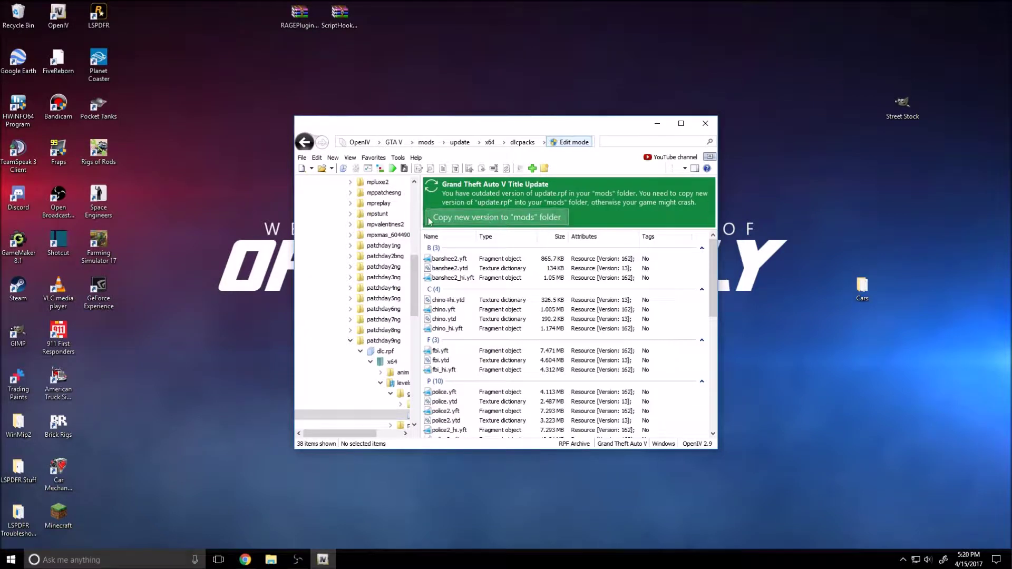
In OpenIV, copy the new version of update.rpf into the mods folder
click(487, 217)
click(546, 319)
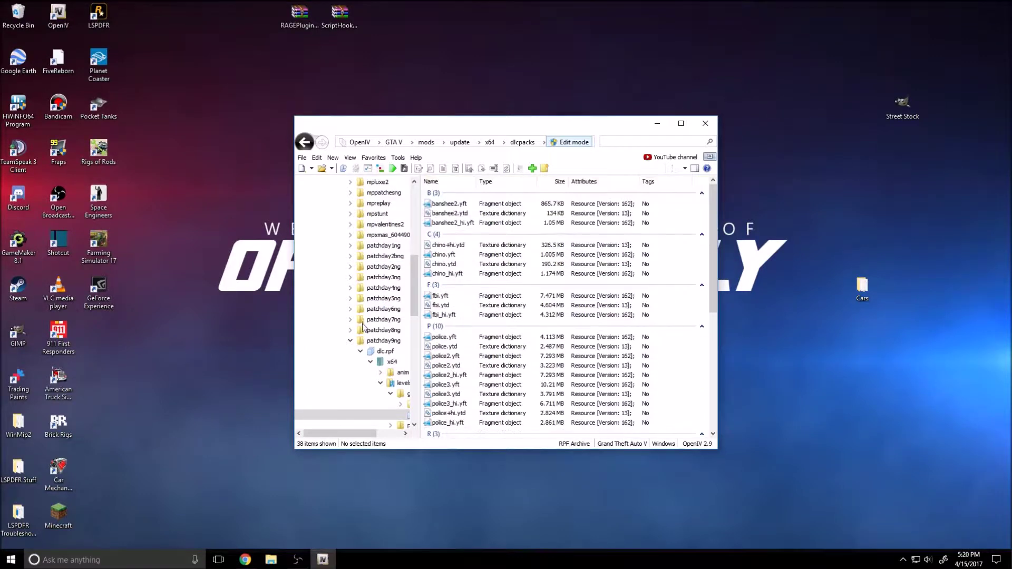
Reopen the vehicle archive under levels in patchday9ng's dlc.rpf and preview the fbi.yft model
click(377, 343)
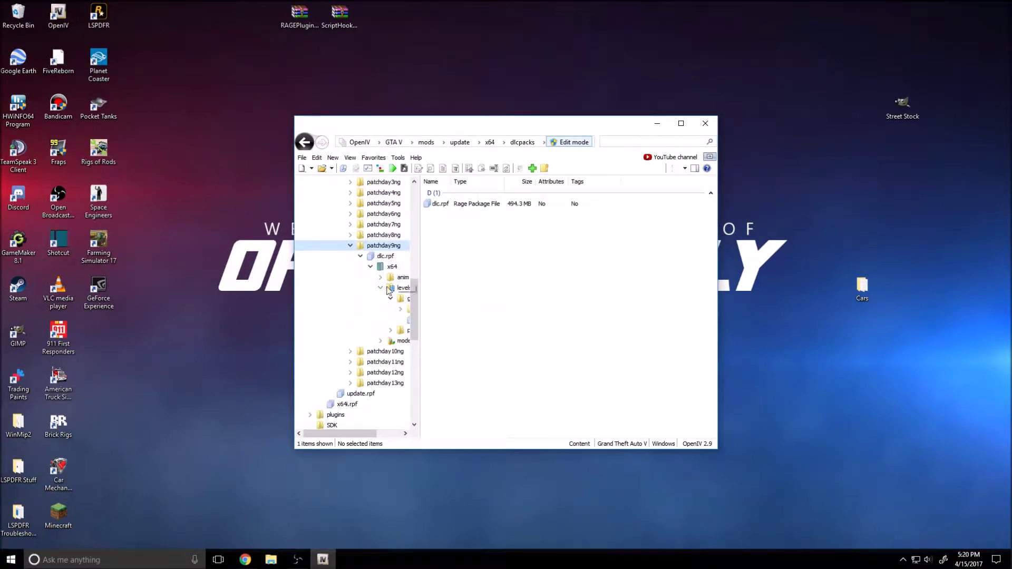
click(398, 320)
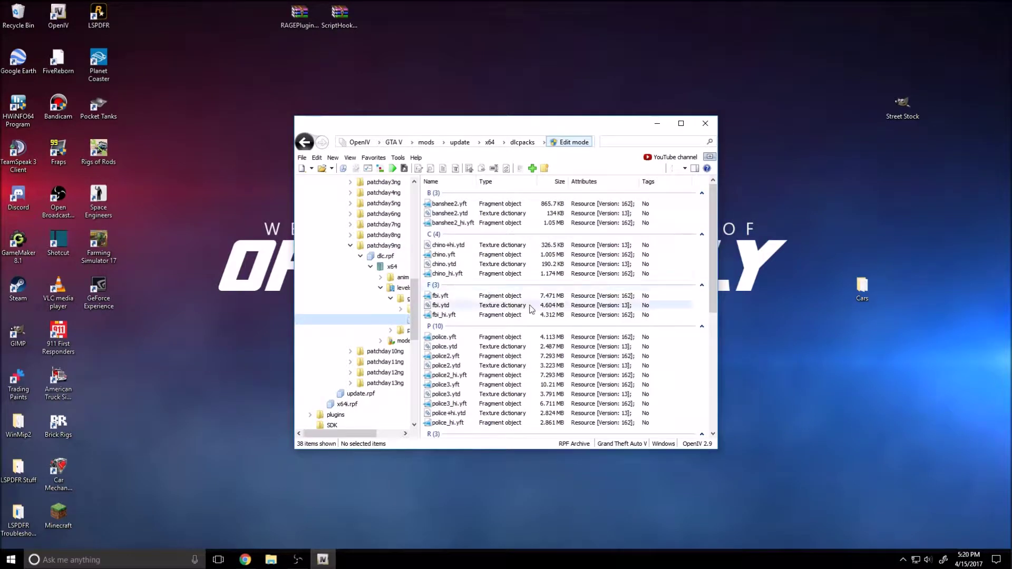
scroll(487, 316, up, 5)
click(460, 296)
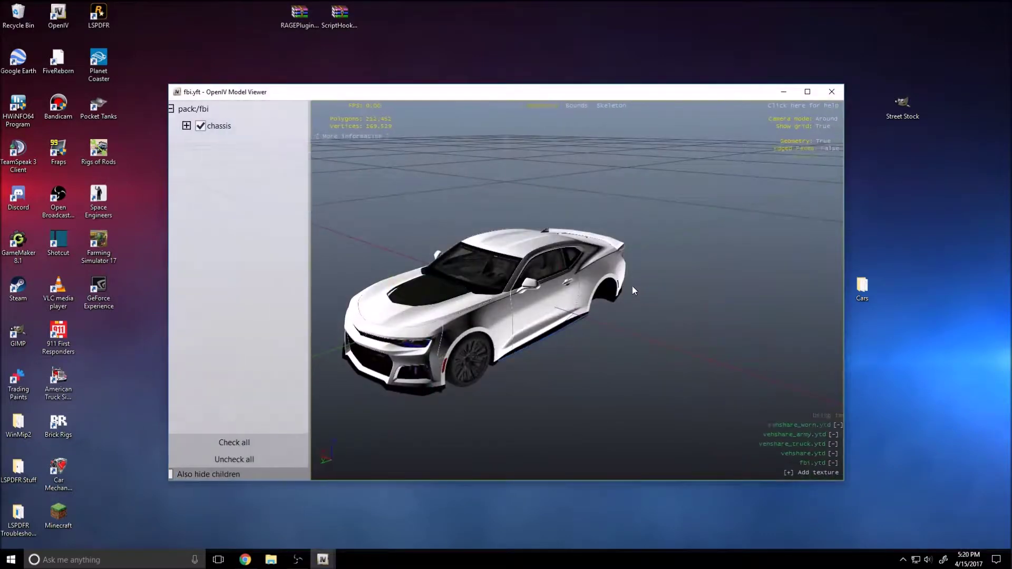
Inspect the fbi.yft model from another angle, close the preview and look through the vehicle files in the archive
drag(632, 286, 674, 287)
click(832, 92)
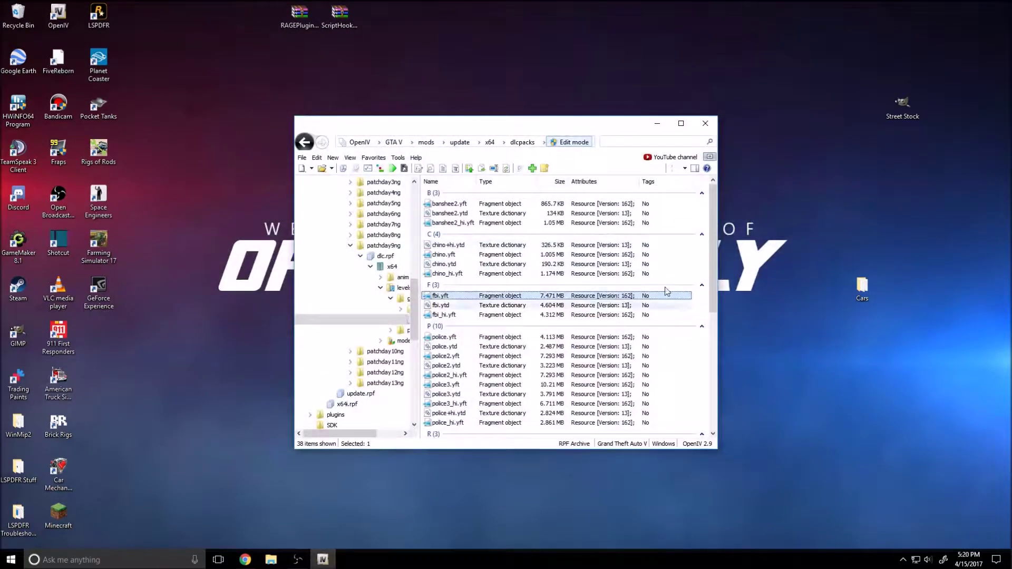
click(697, 287)
click(701, 248)
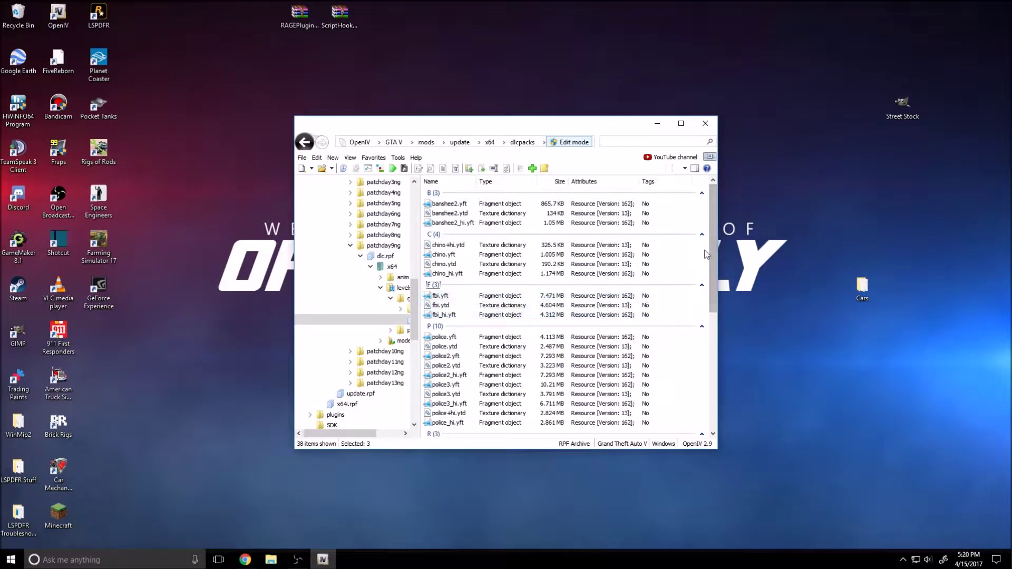
scroll(541, 256, down, 8)
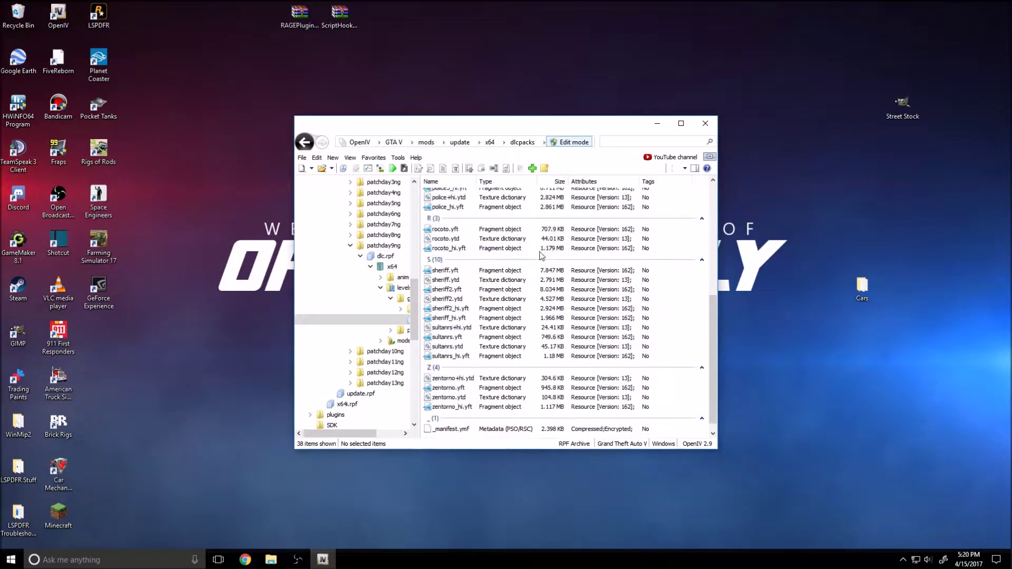
scroll(541, 256, up, 8)
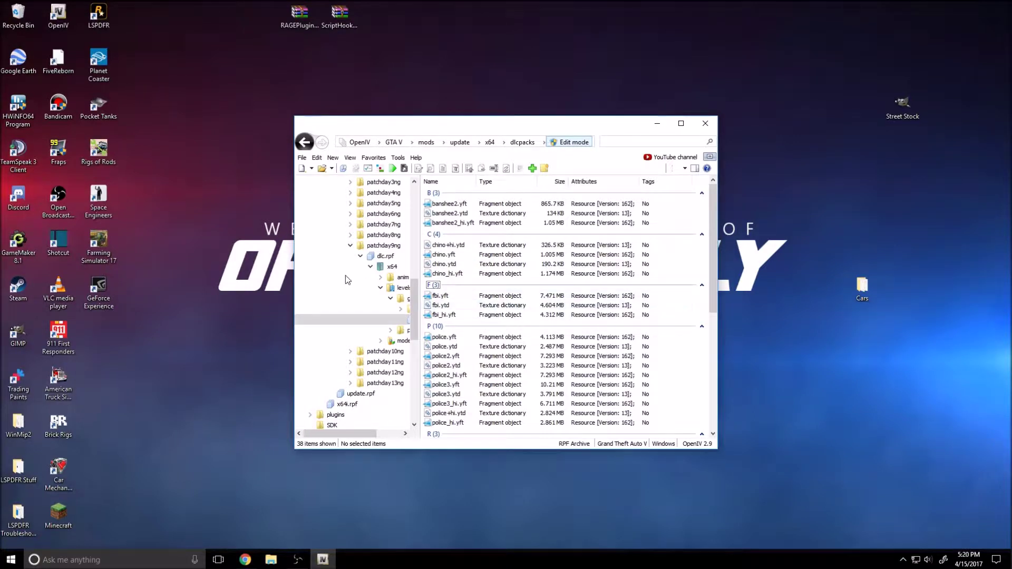
Collapse the patchday9ng folder and close OpenIV, then open the Grand Theft Auto V folder in File Explorer
click(349, 247)
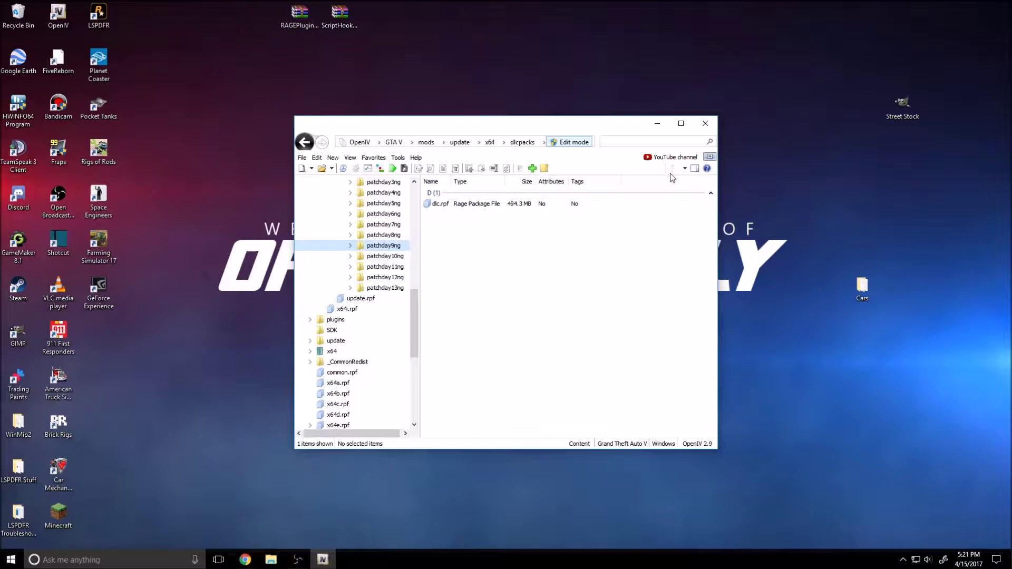
click(706, 122)
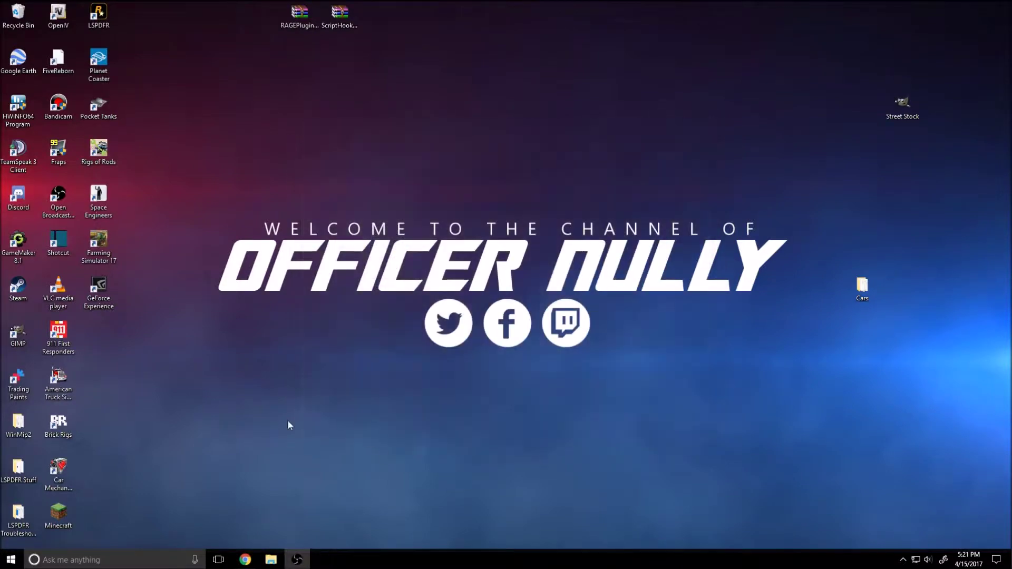
click(271, 560)
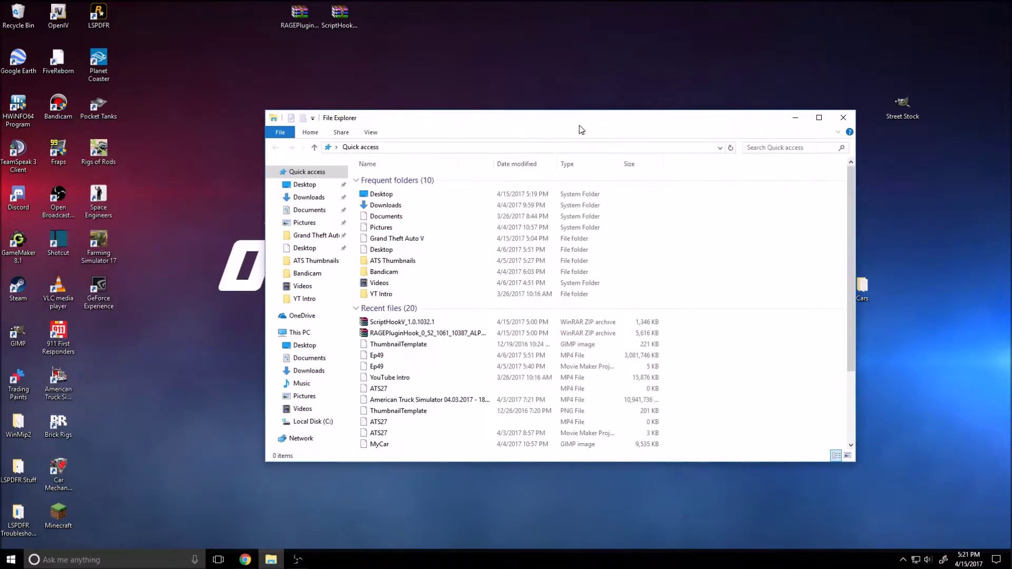
click(316, 235)
click(271, 560)
Switch to Chrome and examine the LSPDFR+ page and the download files offered for the Arrest Manager mod
click(245, 560)
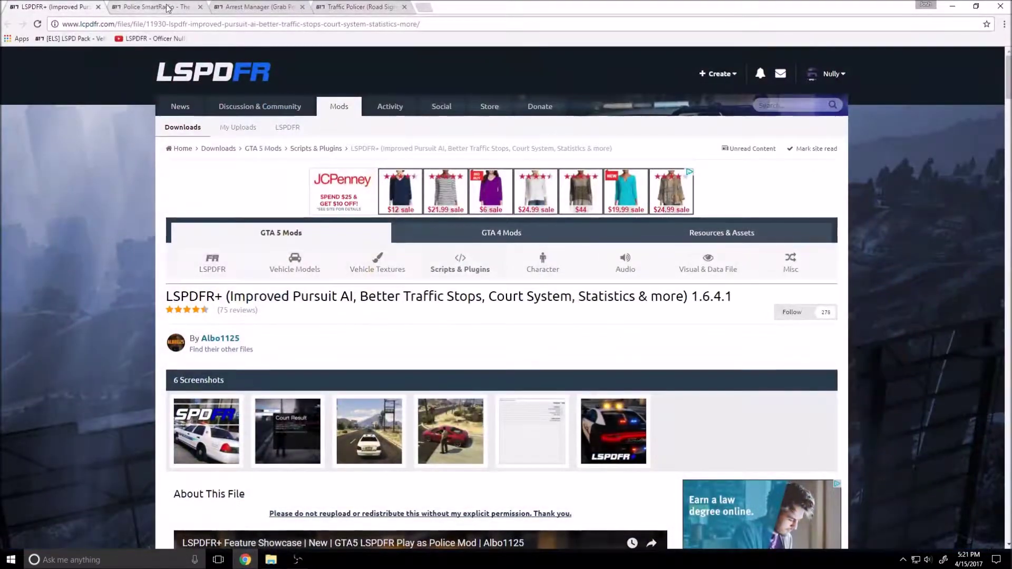
scroll(416, 190, down, 10)
scroll(416, 190, up, 10)
click(256, 7)
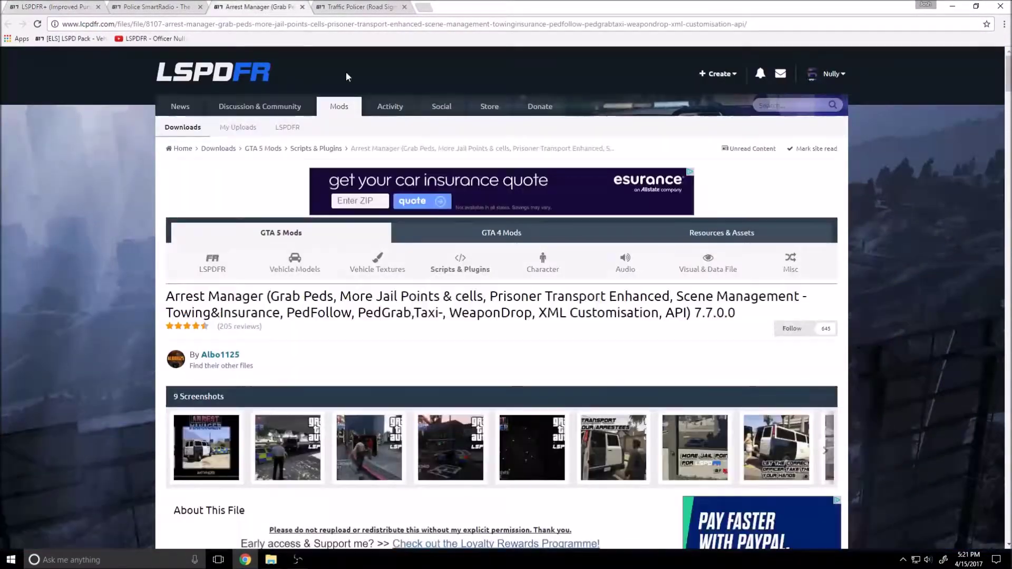
scroll(903, 268, down, 7)
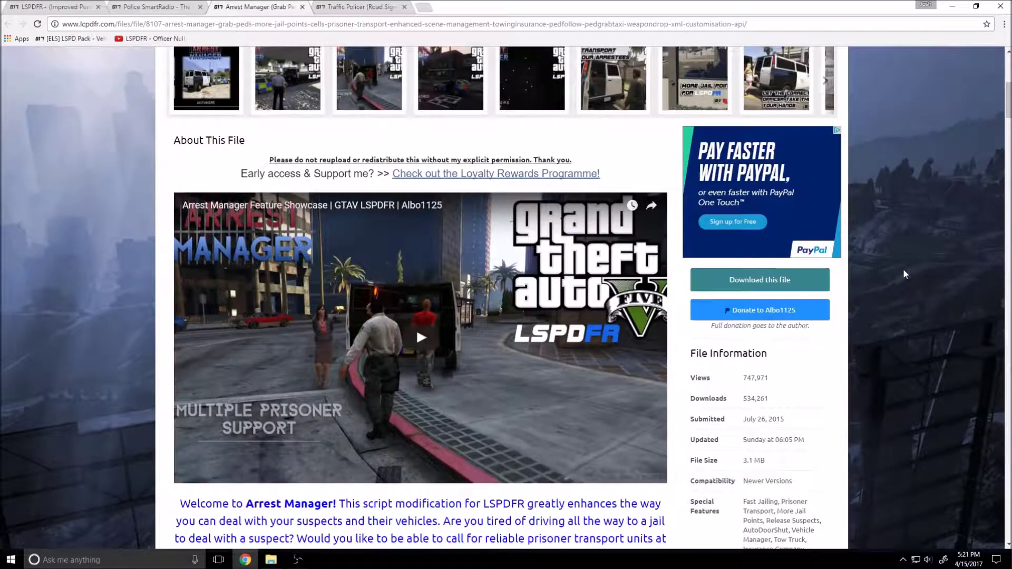
click(754, 288)
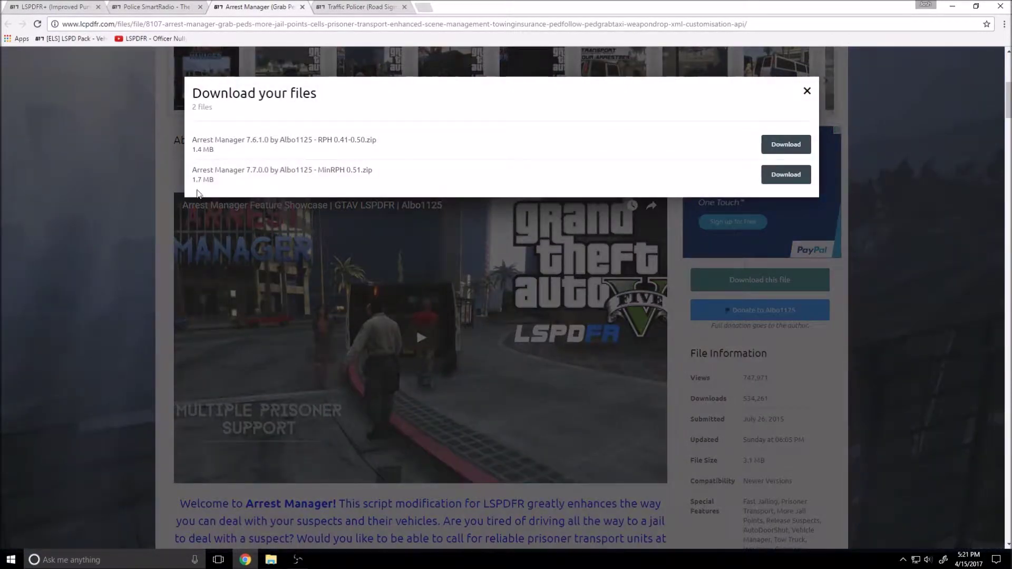
click(277, 201)
Download Traffic Policer 6.13.6.3 by Albo1125 - MinRPH 0.51.zip from its mod page, completing the security check
click(359, 6)
scroll(767, 332, down, 5)
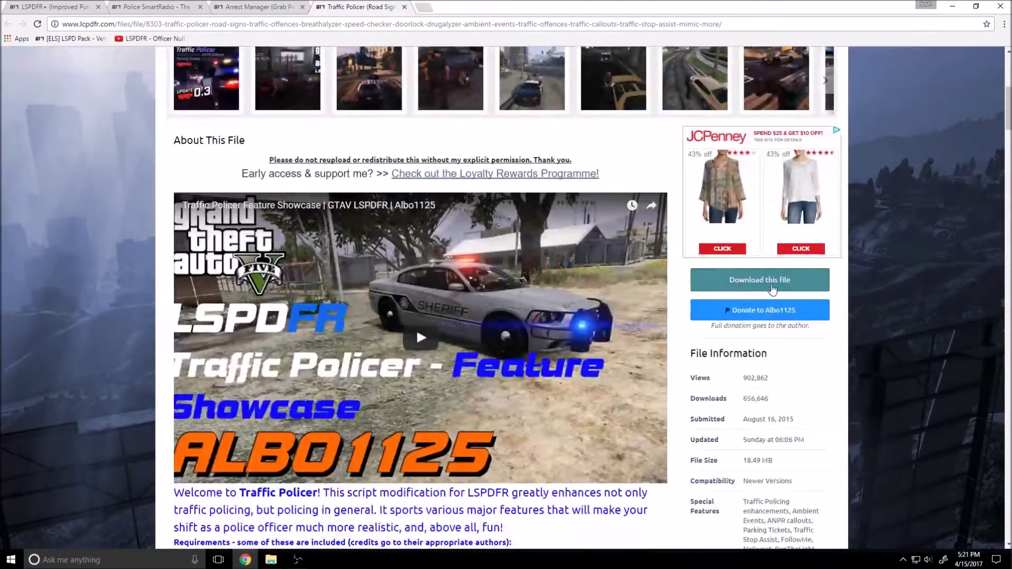
click(760, 280)
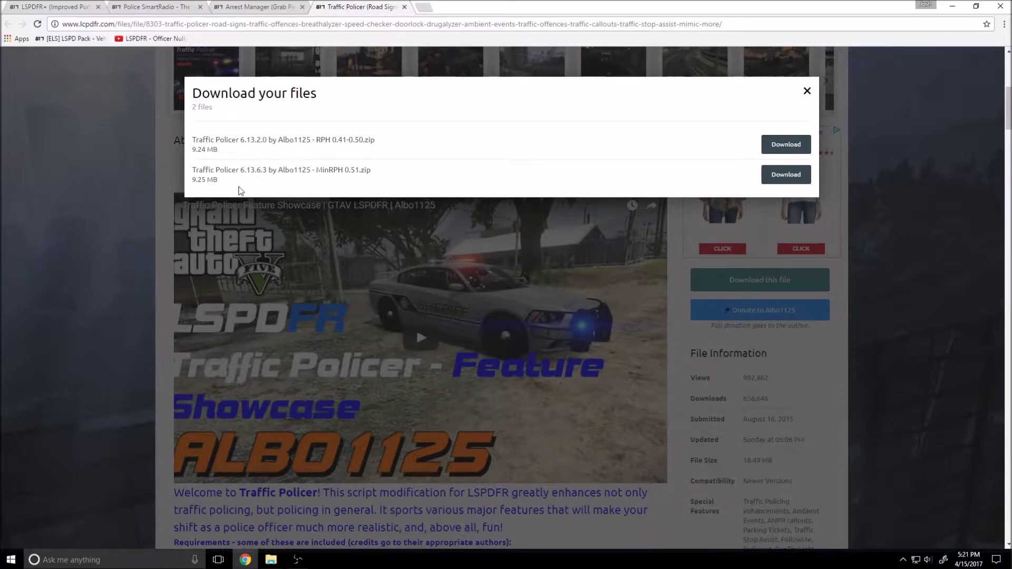
click(324, 167)
click(787, 174)
click(787, 176)
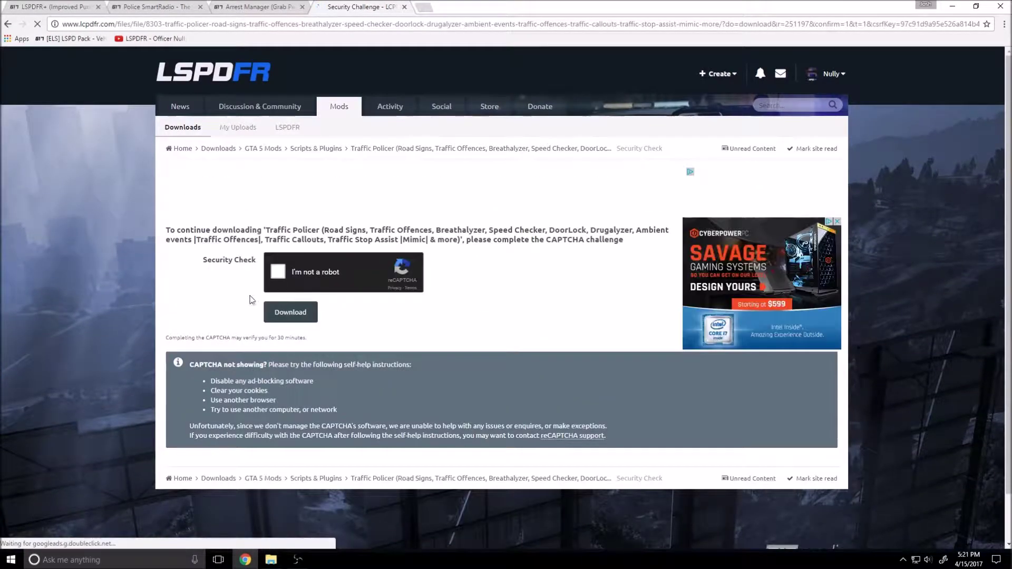
click(281, 314)
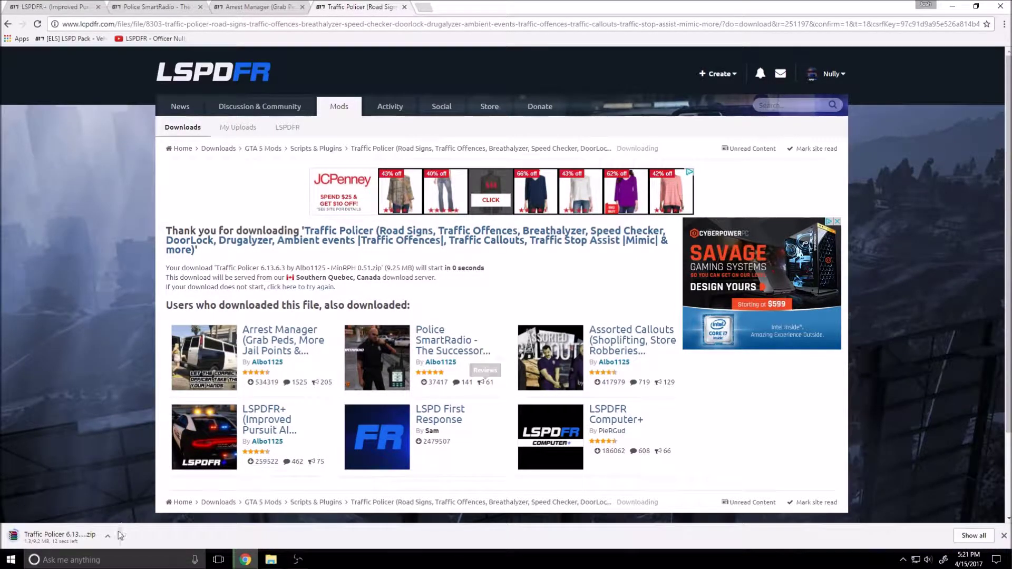
Show the Traffic Policer download in its folder and look through the Grand Theft Auto V folder, moving both windows apart
click(108, 536)
click(127, 501)
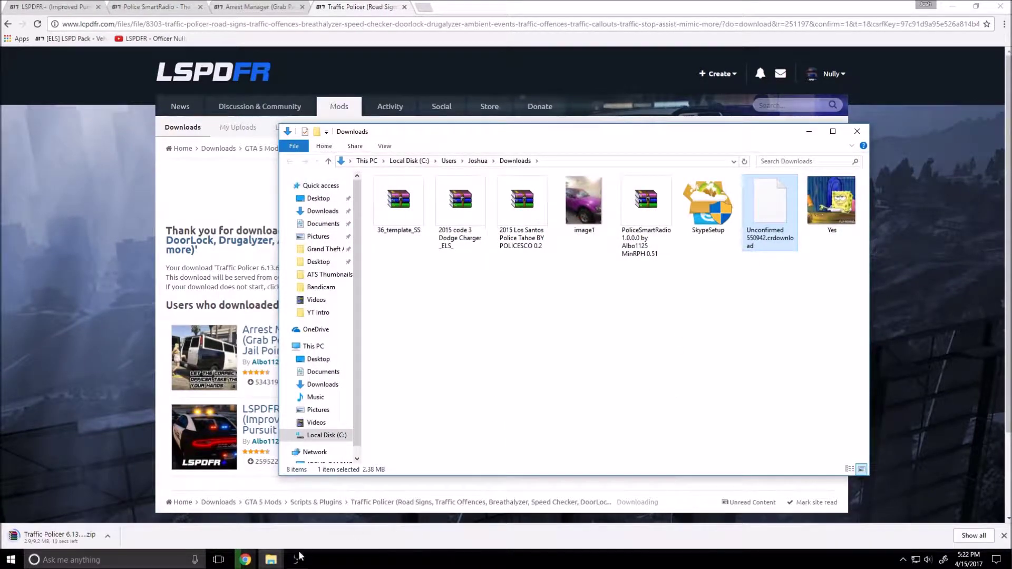
mouse_move(271, 559)
click(220, 514)
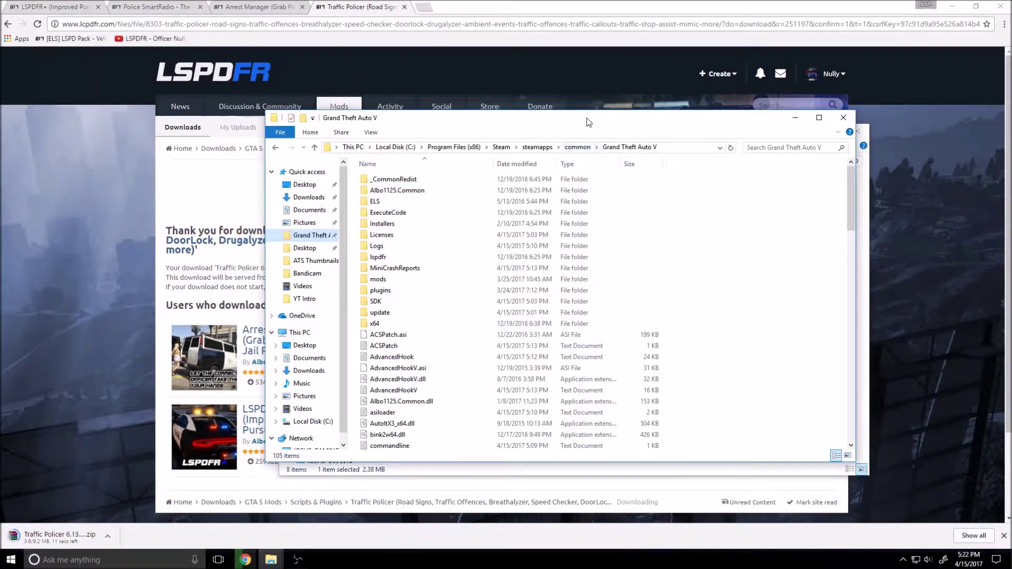
drag(589, 122, 404, 131)
drag(764, 128, 1011, 132)
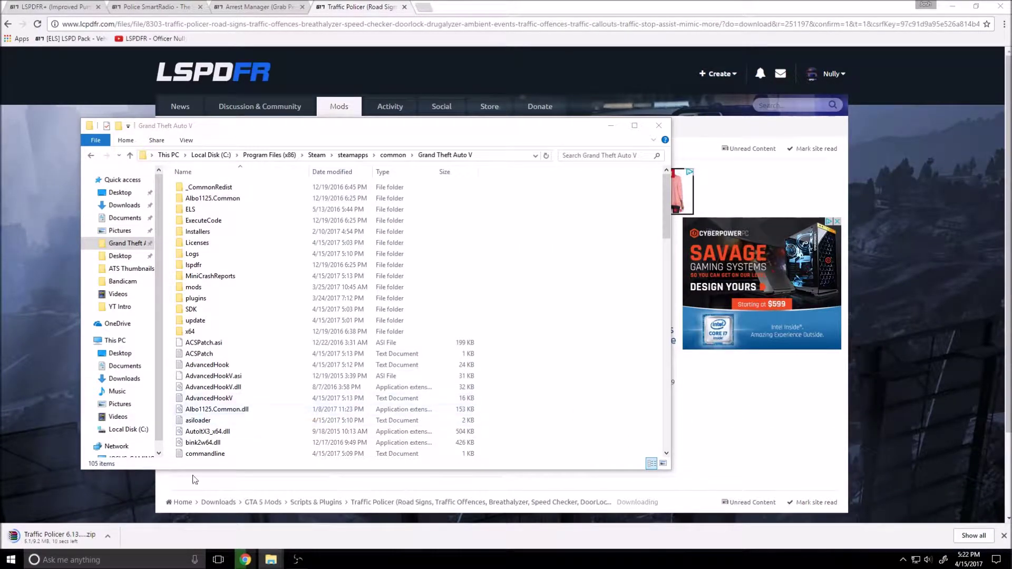
scroll(253, 302, down, 3)
scroll(253, 301, up, 3)
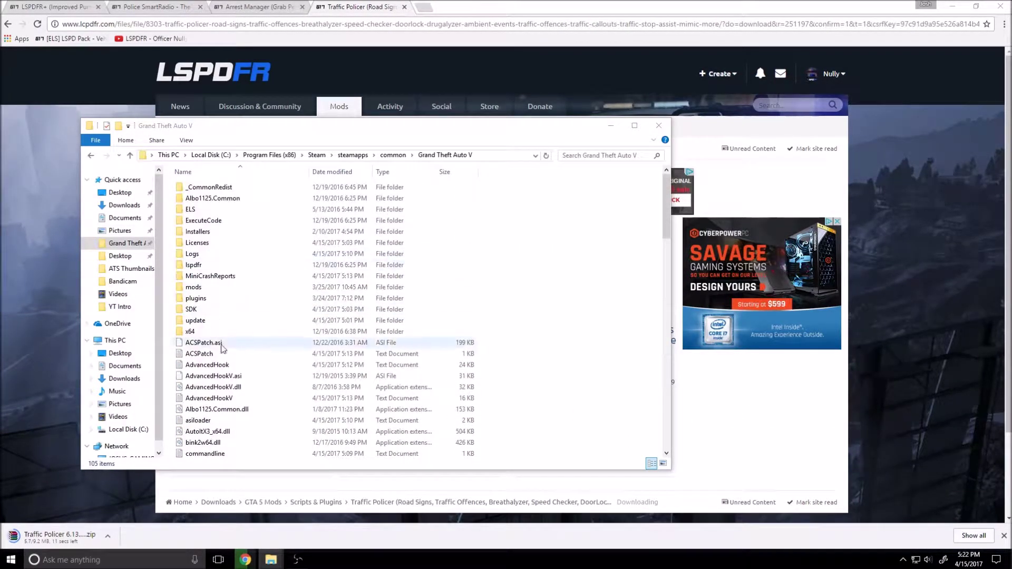
click(674, 285)
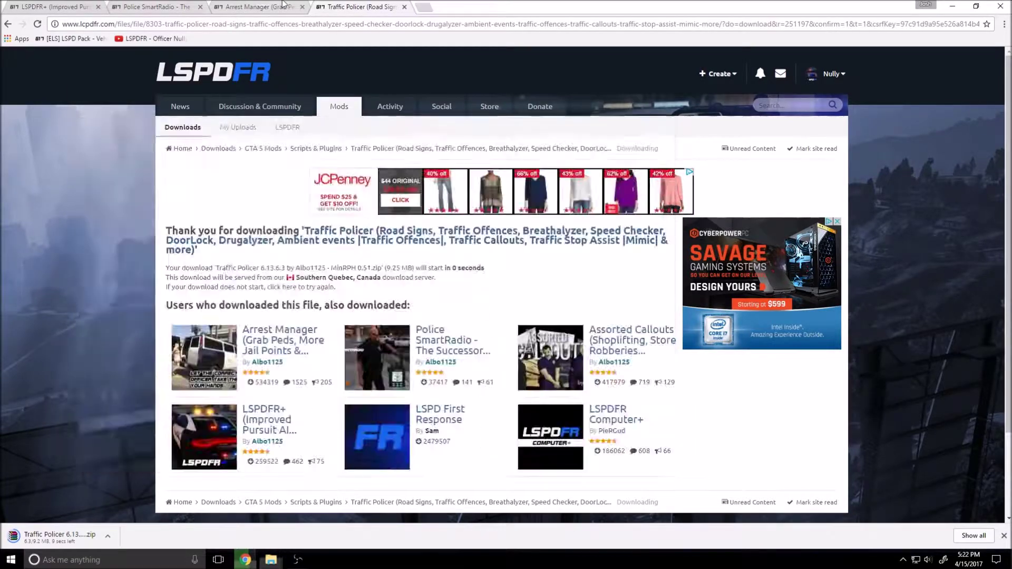
Review the Arrest Manager, LSPDFR+ and Police SmartRadio mod pages for their titles and version numbers
key(ctrl+shift+Tab)
scroll(669, 285, up, 7)
scroll(670, 316, down, 6)
scroll(675, 422, up, 6)
drag(738, 316, 685, 268)
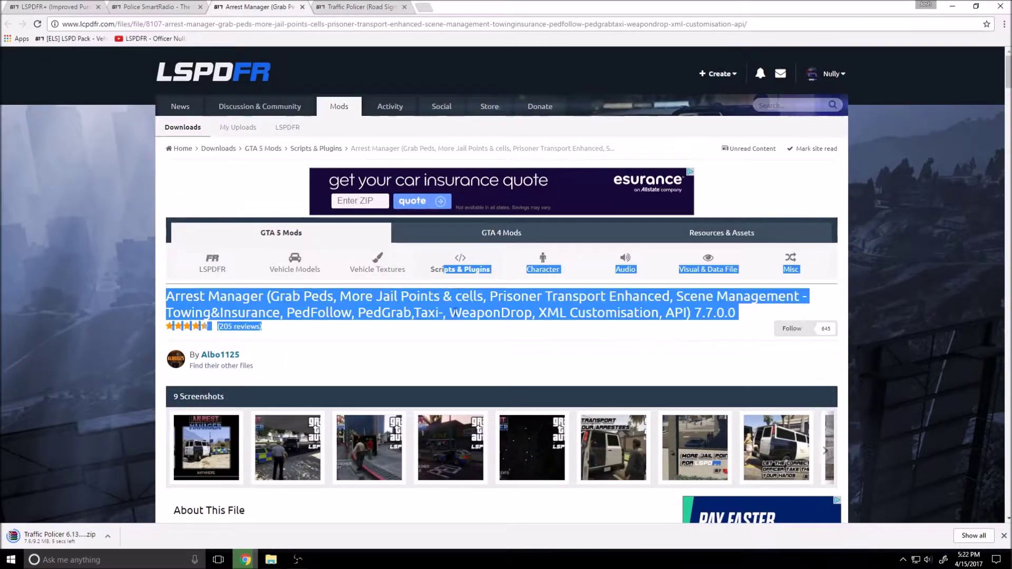
click(170, 6)
click(52, 6)
click(153, 7)
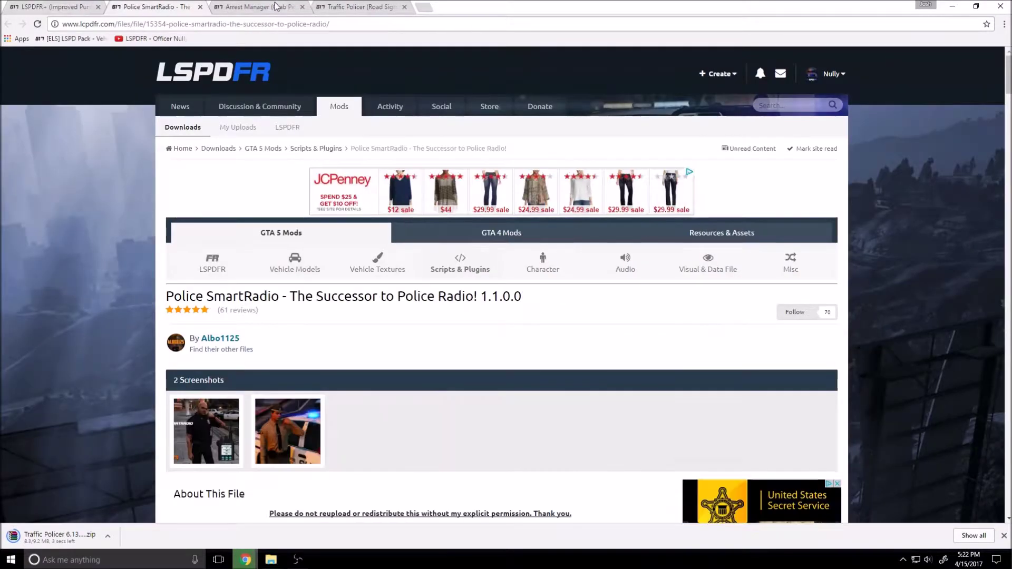
click(259, 6)
click(153, 6)
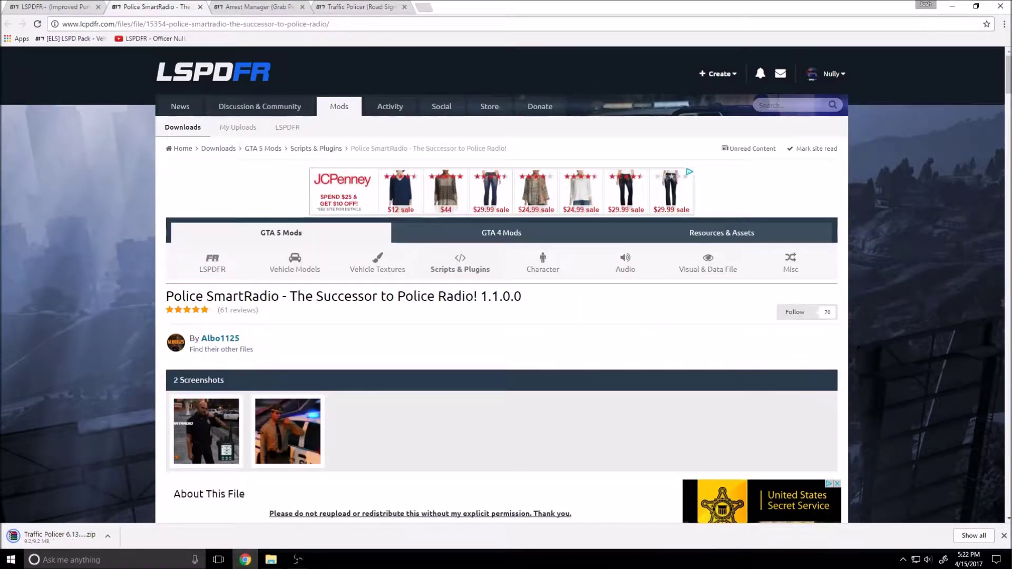
click(258, 6)
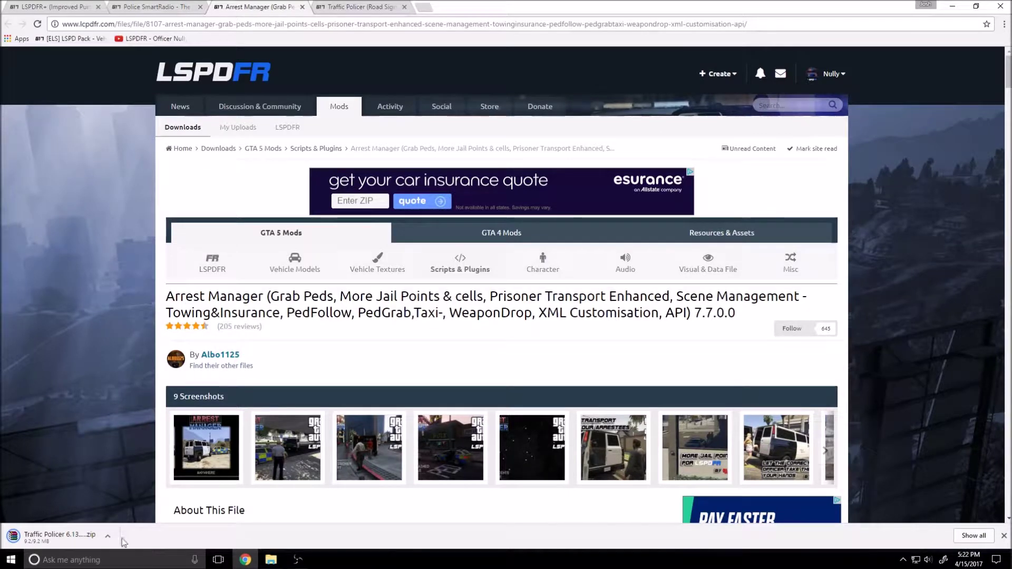
Open the downloaded Traffic Policer archive beside the Grand Theft Auto V folder and go into its mod files
click(58, 537)
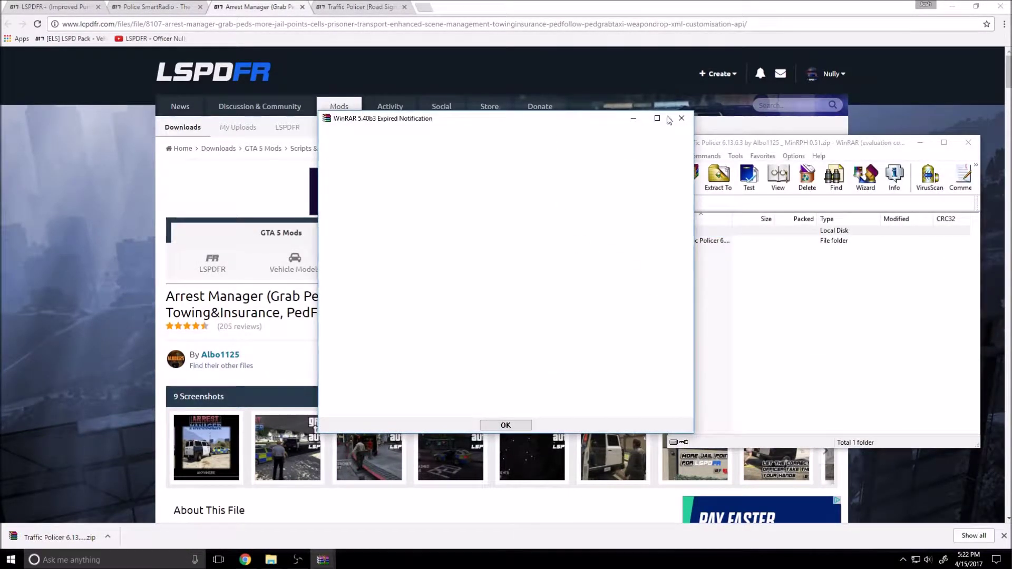
mouse_move(271, 560)
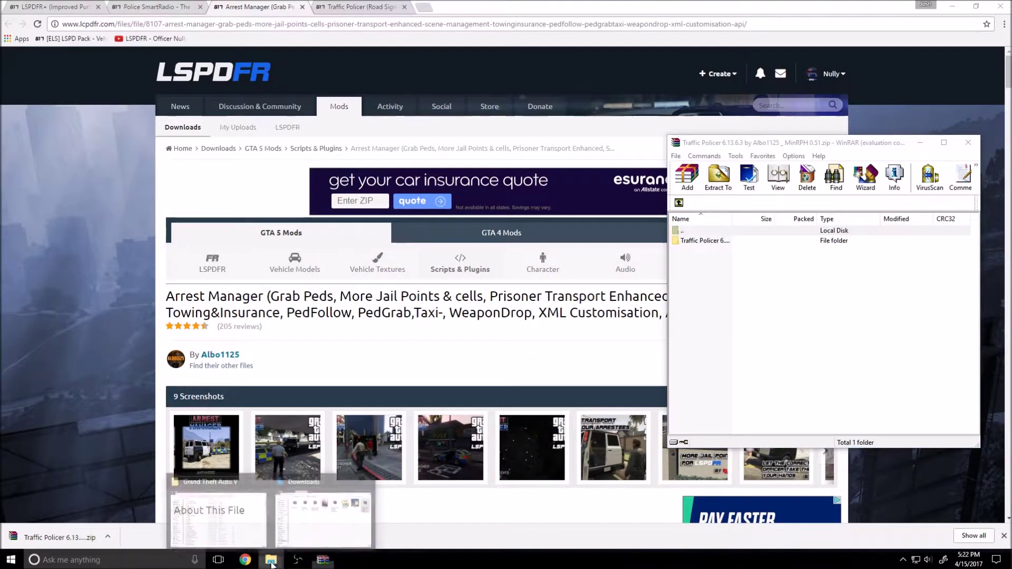
click(219, 507)
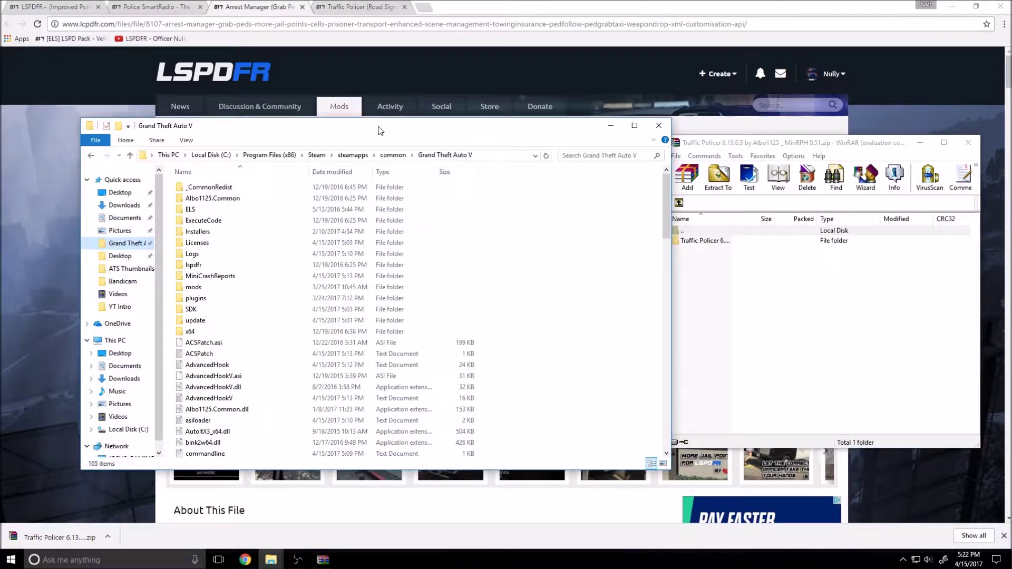
drag(381, 130, 319, 127)
click(717, 241)
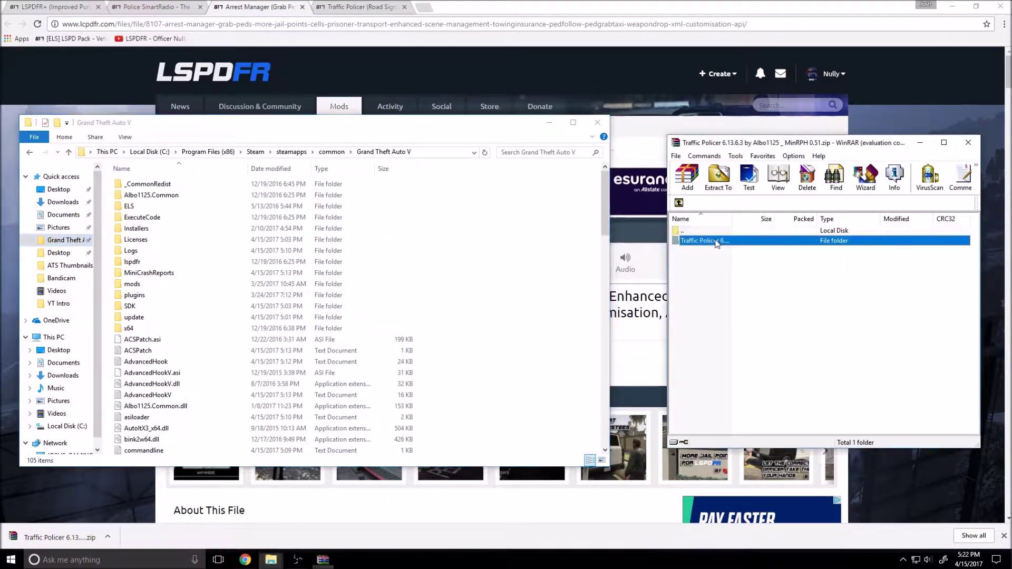
double_click(718, 242)
double_click(740, 260)
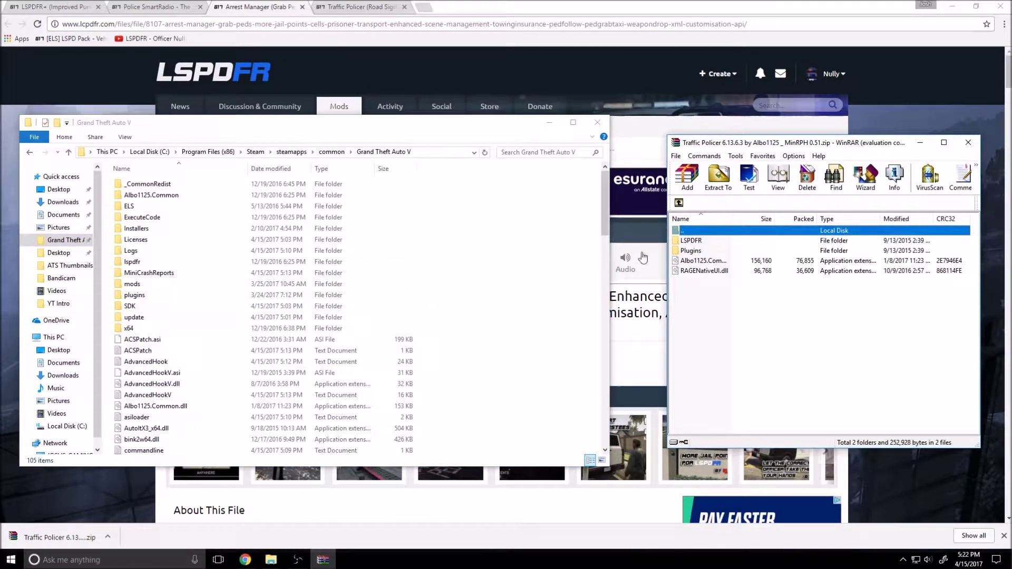
Copy Albo1125.Common.dll and RAGENativeUI.dll from the archive into the Grand Theft Auto V folder, replacing the existing files
drag(727, 300, 552, 339)
drag(552, 343, 550, 342)
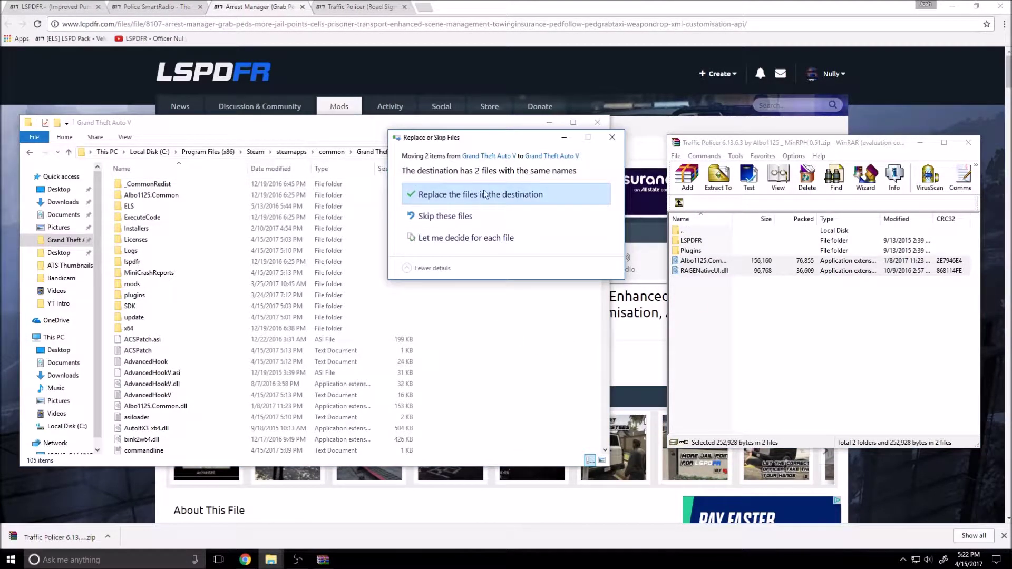
click(485, 196)
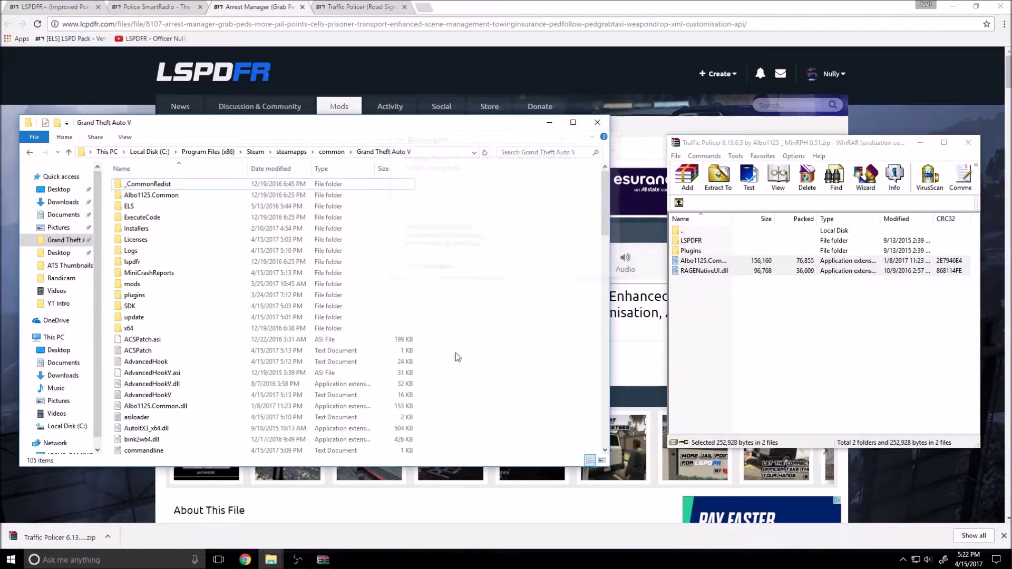
click(689, 327)
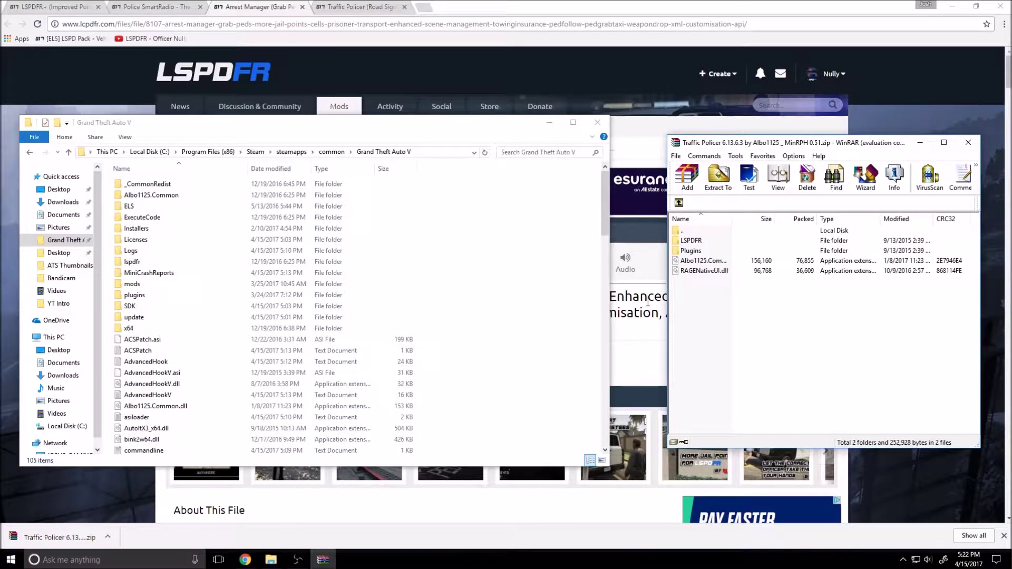
drag(742, 305, 707, 259)
drag(714, 312, 780, 334)
Copy Traffic Policer.dll and Traffic Policer.ini from the archive's Plugins\LSPDFR folder into the game's plugins\LSPDFR folder, replacing the existing files
double_click(157, 295)
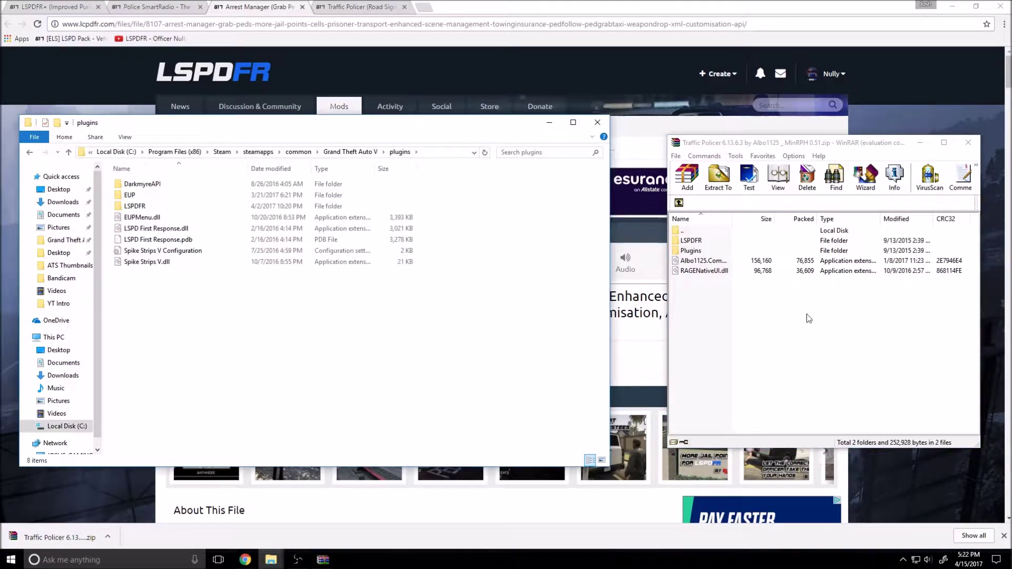
double_click(691, 251)
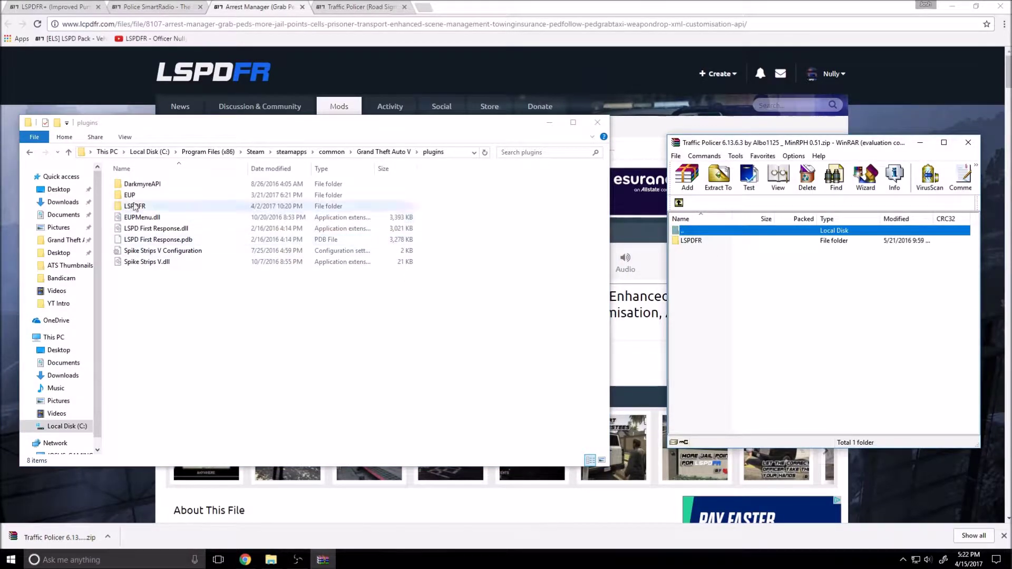
double_click(159, 206)
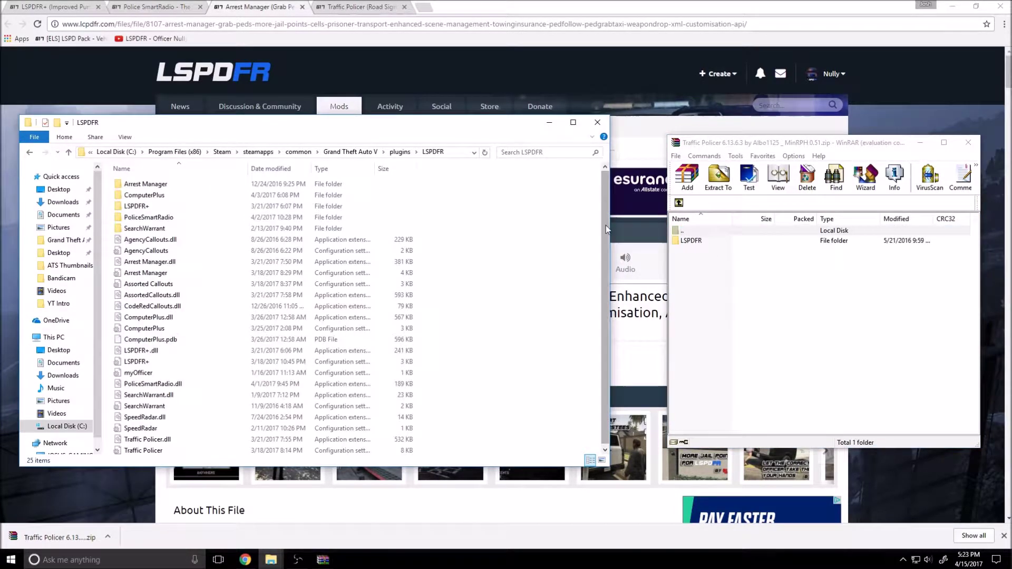
click(715, 241)
double_click(714, 241)
drag(756, 300, 554, 311)
click(497, 195)
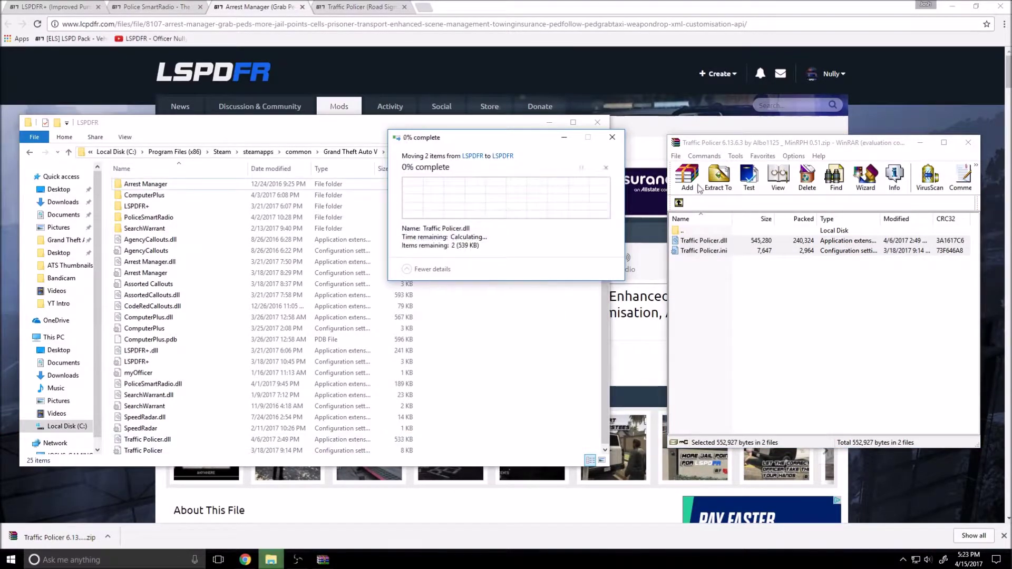
Back out of the plugin folders and open the lspdfr\Police Scanner folder in both the archive and the Grand Theft Auto V folder
click(679, 203)
click(679, 202)
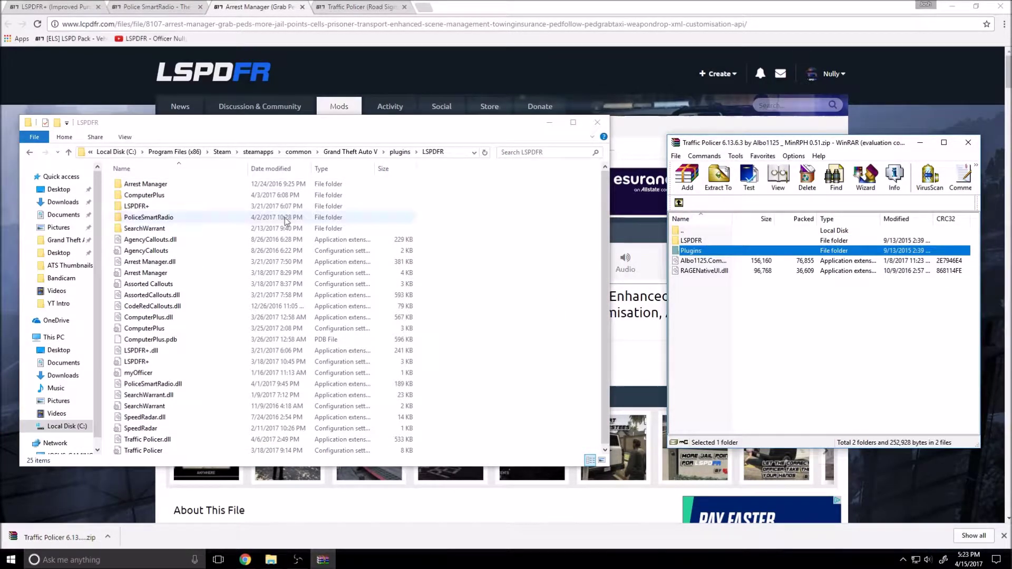
click(29, 153)
click(29, 152)
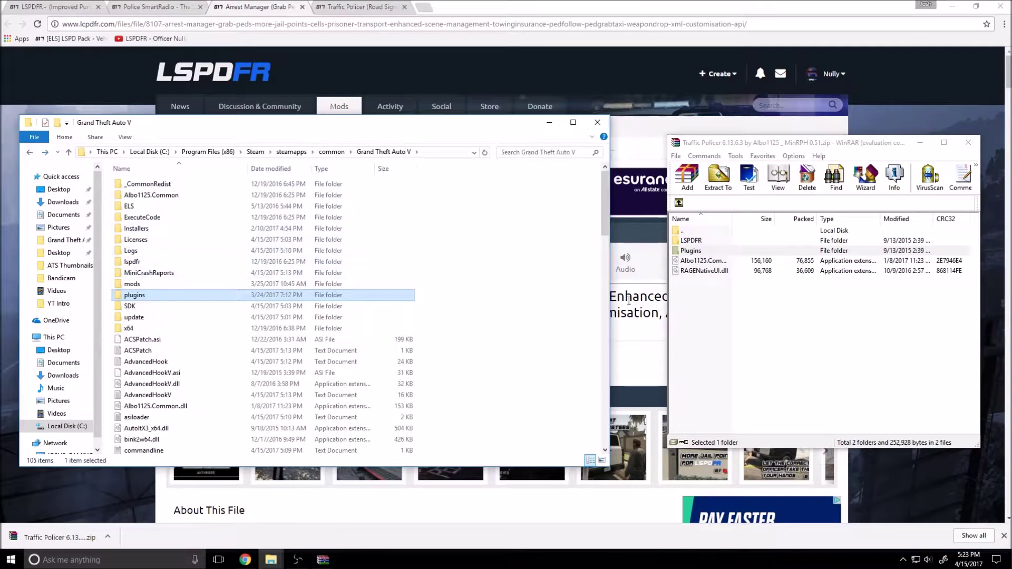
double_click(691, 251)
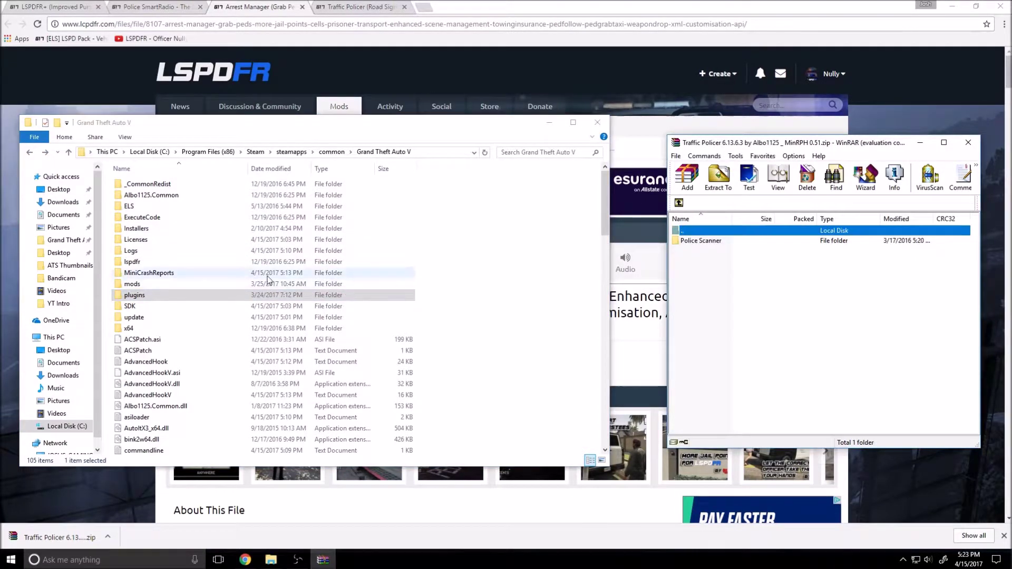
double_click(139, 262)
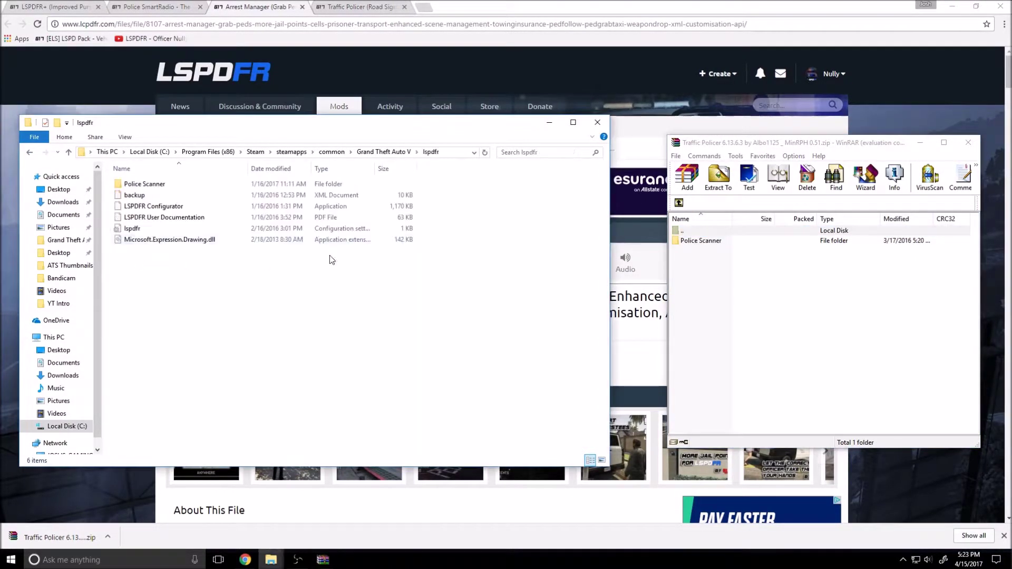
click(692, 243)
double_click(693, 242)
double_click(148, 184)
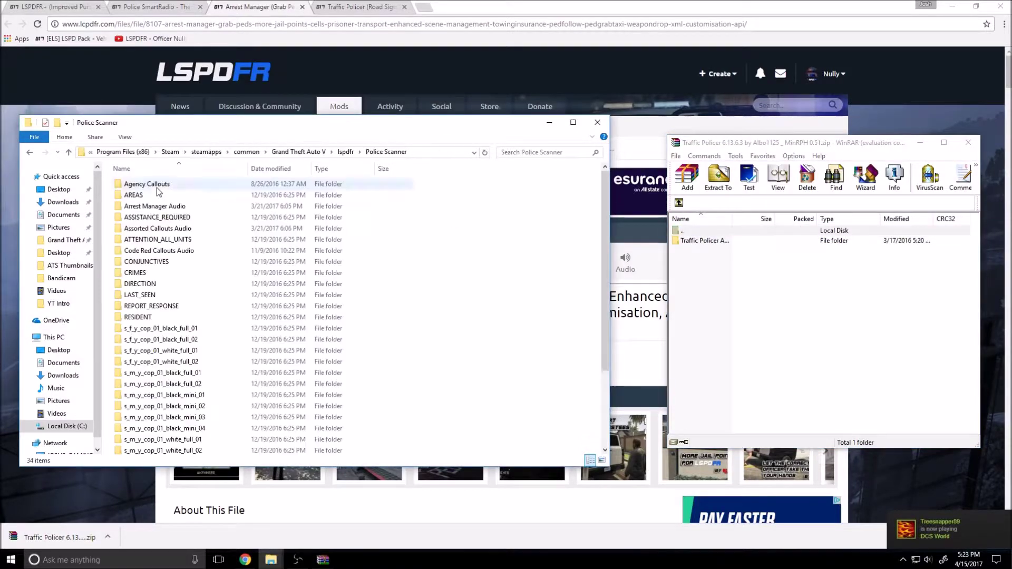
Copy the Traffic Policer Audio folder into the game's Police Scanner folder, replacing the existing files, and return to the Grand Theft Auto V folder
drag(701, 241, 524, 327)
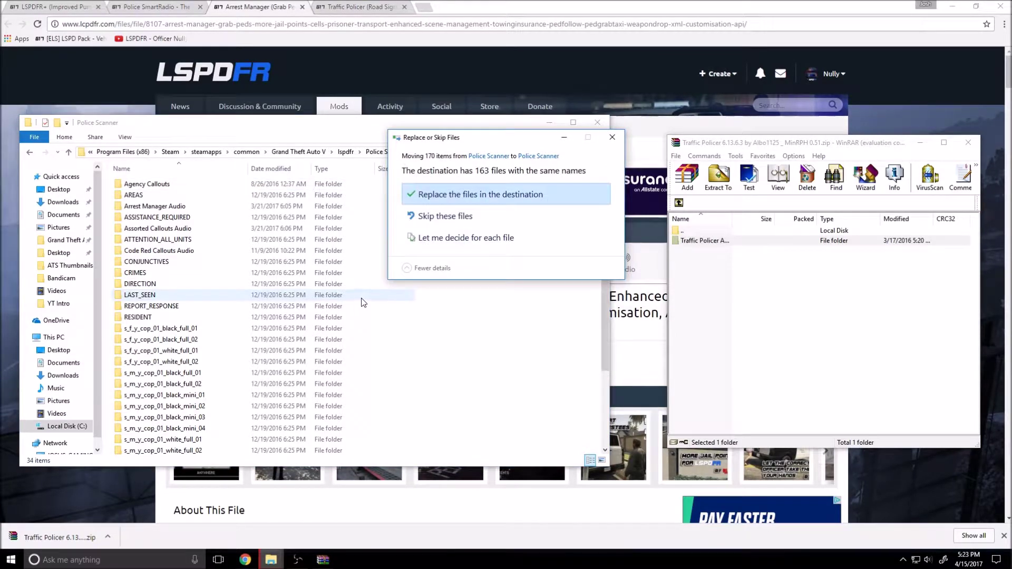
click(439, 198)
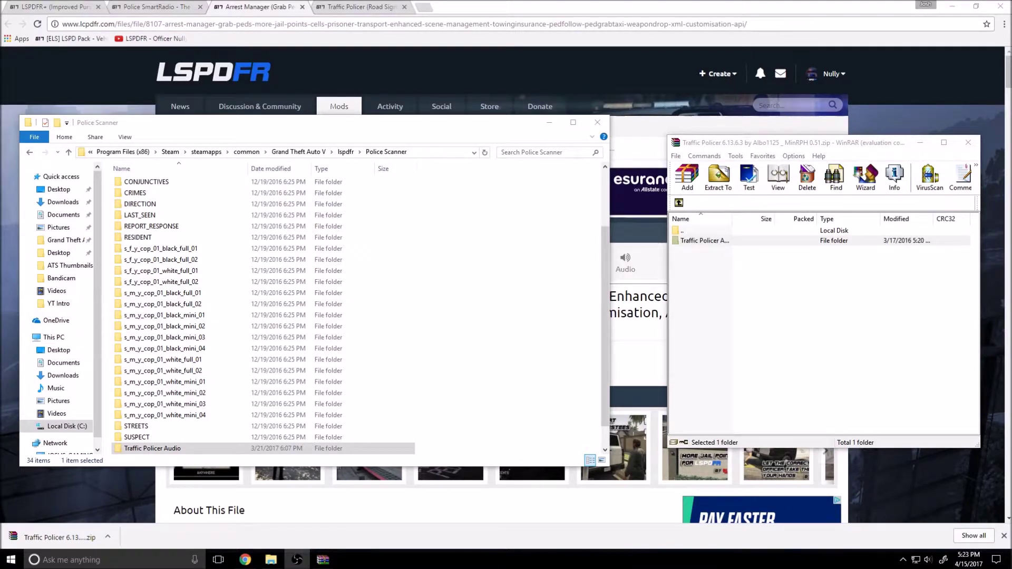
click(69, 152)
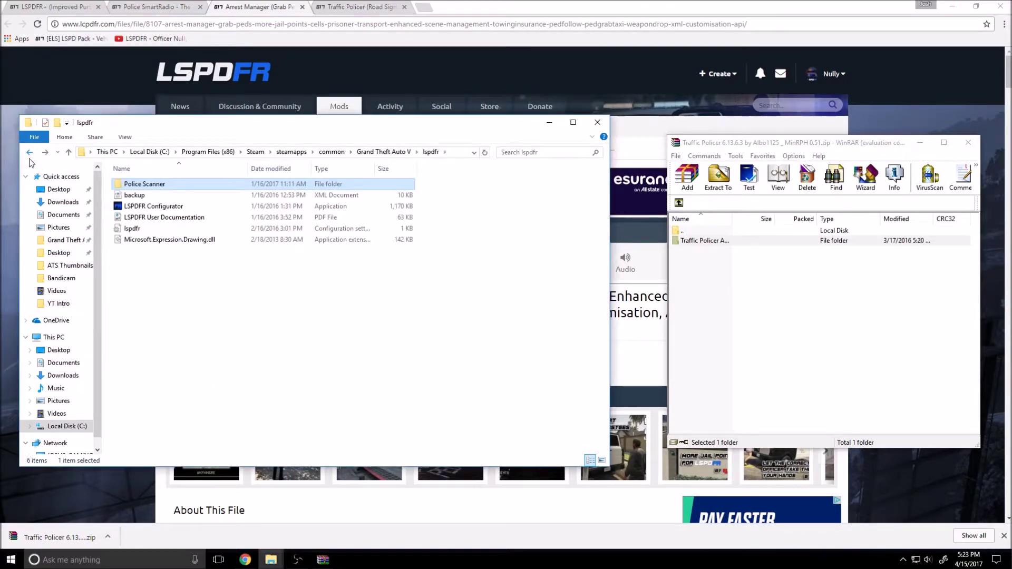
click(69, 151)
click(489, 261)
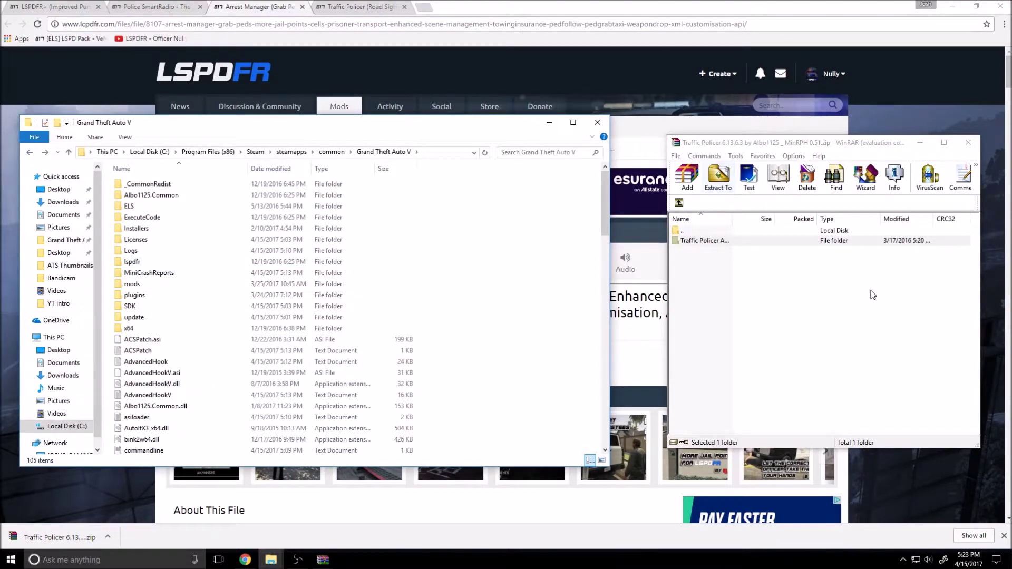